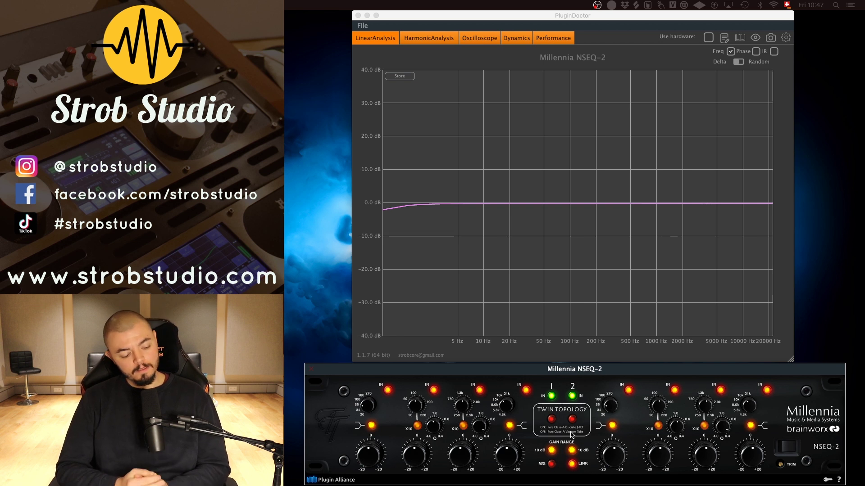
- Show the harmonic analysis of the Millennia NSEQ-2 and zoom in on the 1000 Hz tone and its harmonics
click(430, 40)
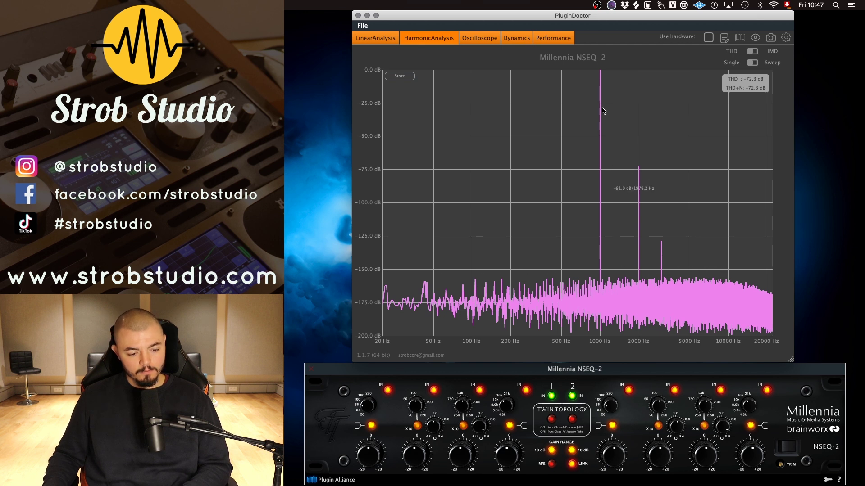
drag(579, 73, 697, 275)
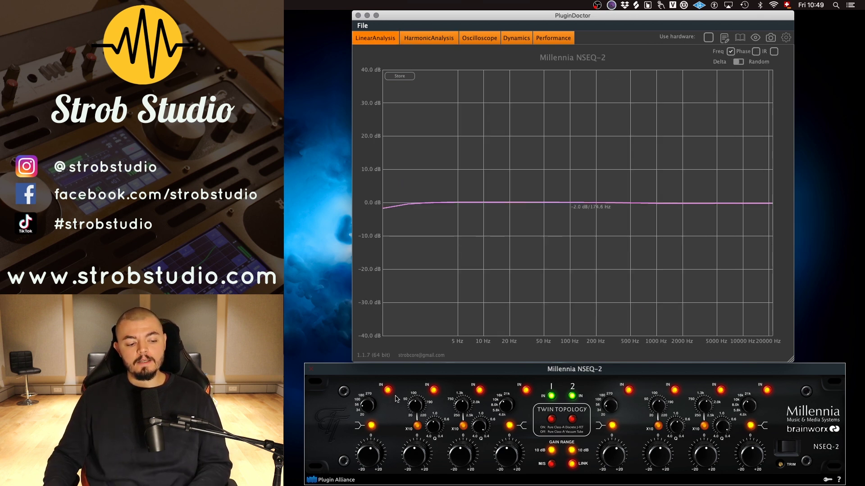
- Try gain boosts on the NSEQ-2's low and high-mid bands, and reset the high-mid and high band gains to 0
click(370, 466)
drag(370, 466, 370, 404)
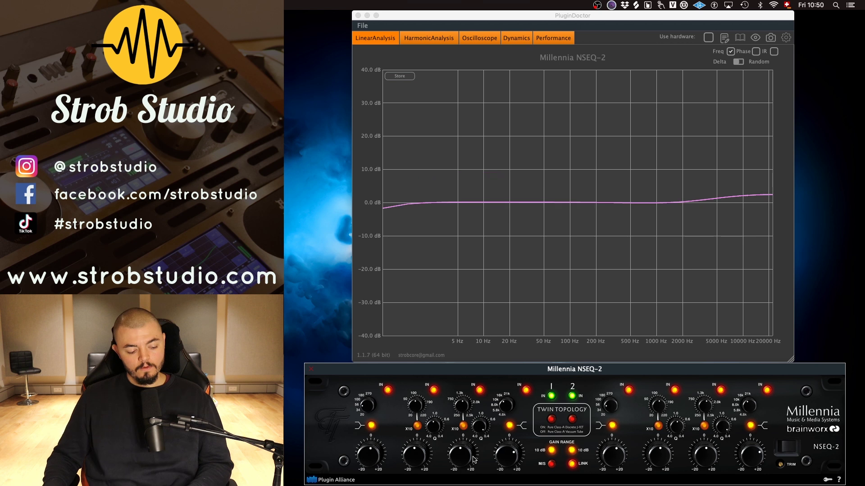
drag(470, 467, 478, 425)
drag(457, 461, 484, 367)
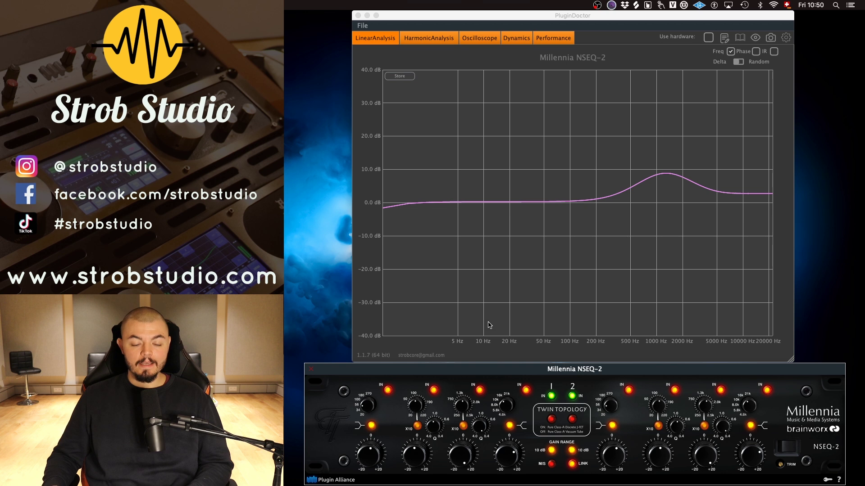
double_click(459, 455)
double_click(512, 457)
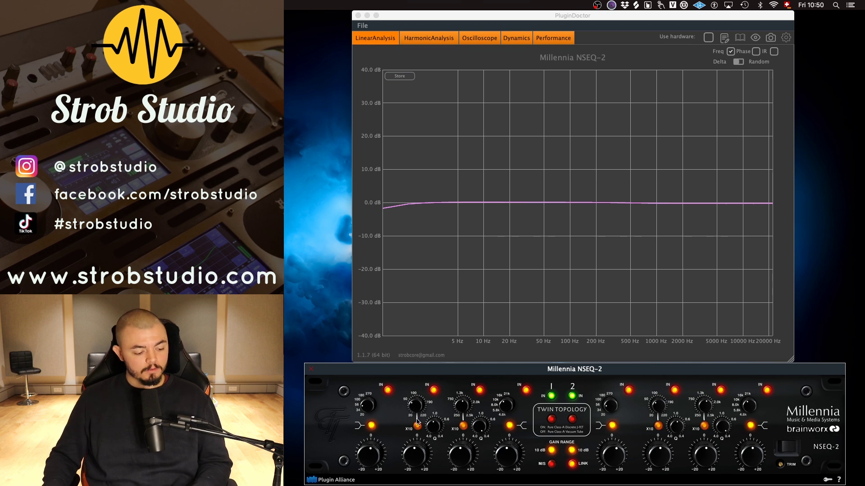
- Try a low-mid boost of about 10 dB with an adjusted Q, and reset that band's gain to 0
drag(418, 460, 423, 431)
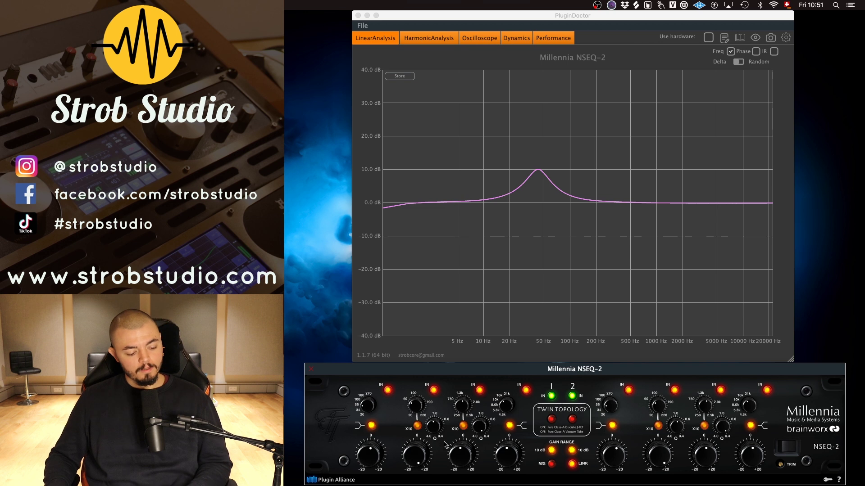
drag(436, 433, 426, 464)
double_click(417, 456)
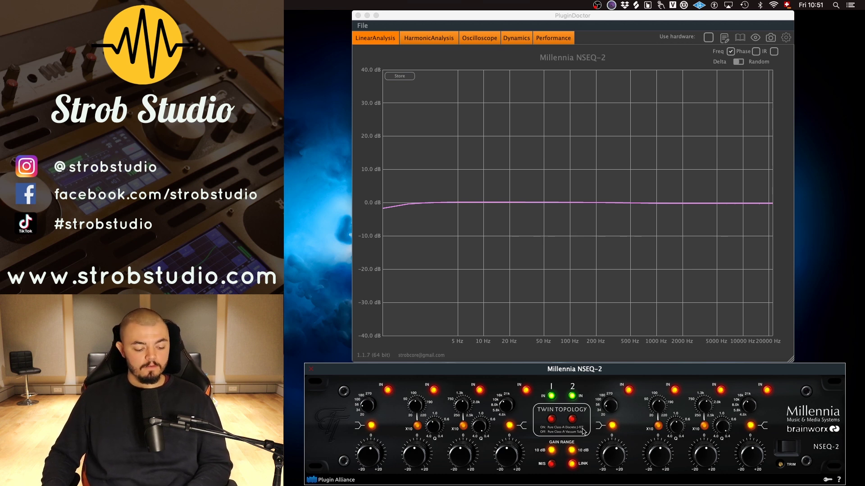
- Compare the frequency response of the J-FET and vacuum tube topologies, ending on vacuum tube
click(550, 420)
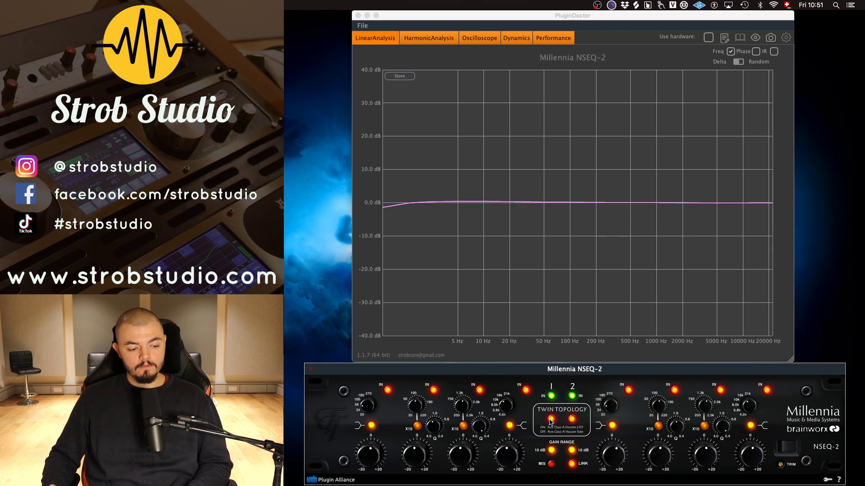
click(551, 421)
click(550, 421)
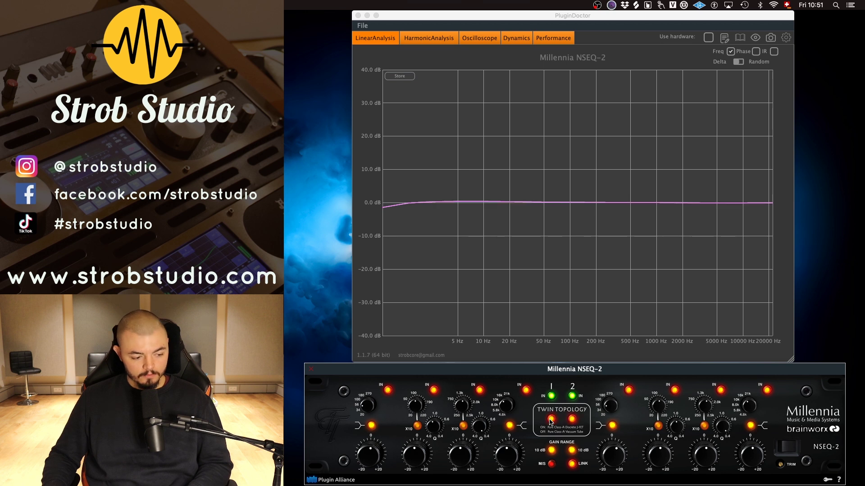
click(550, 421)
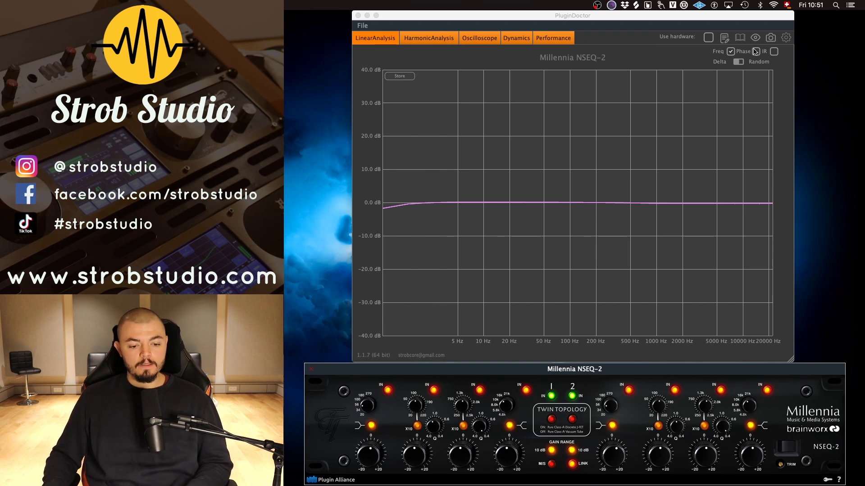
- Show the harmonic analysis and compare the harmonics of the NSEQ-2's J-FET and vacuum tube topologies
click(421, 37)
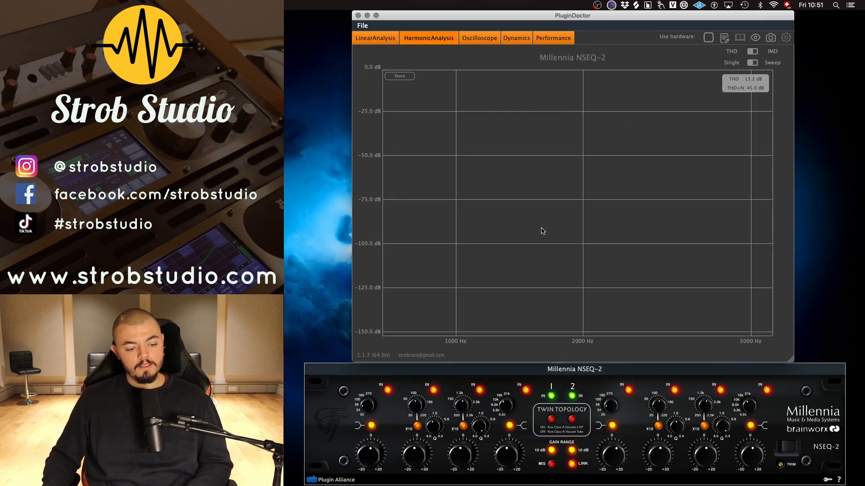
click(552, 420)
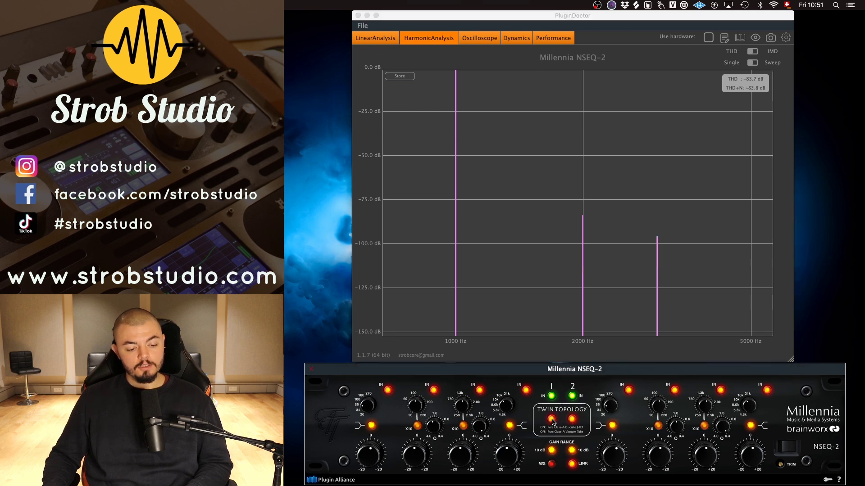
click(552, 421)
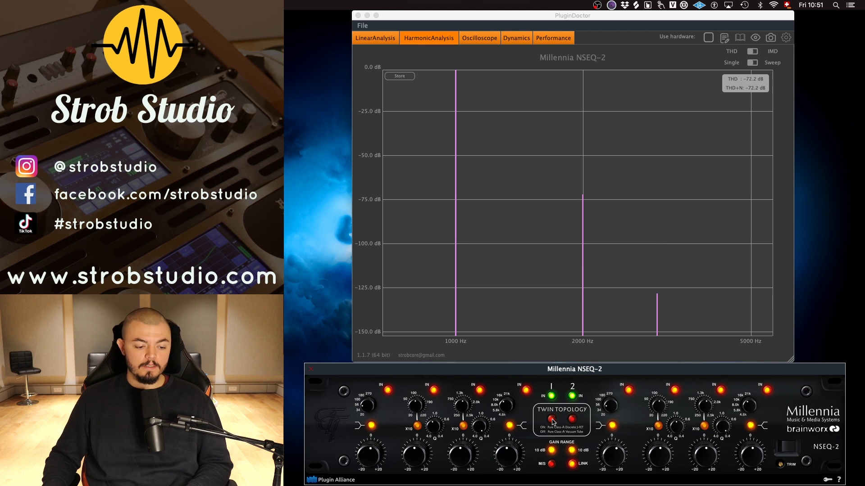
click(552, 421)
click(552, 421)
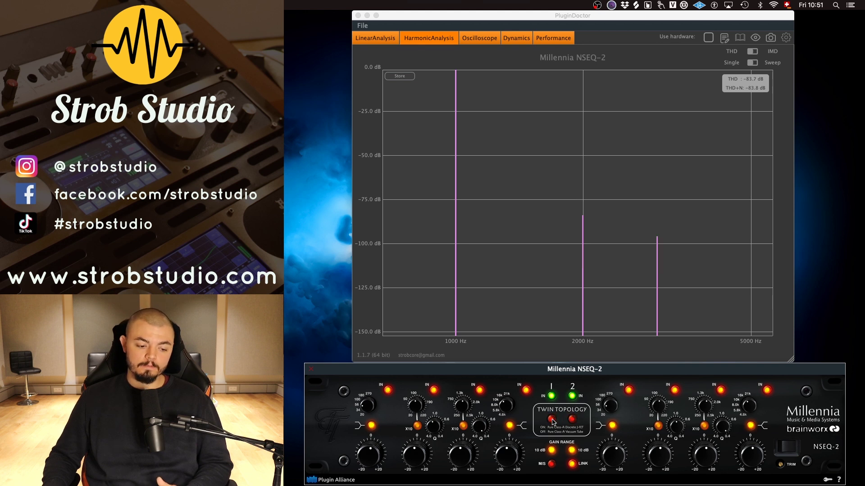
click(552, 420)
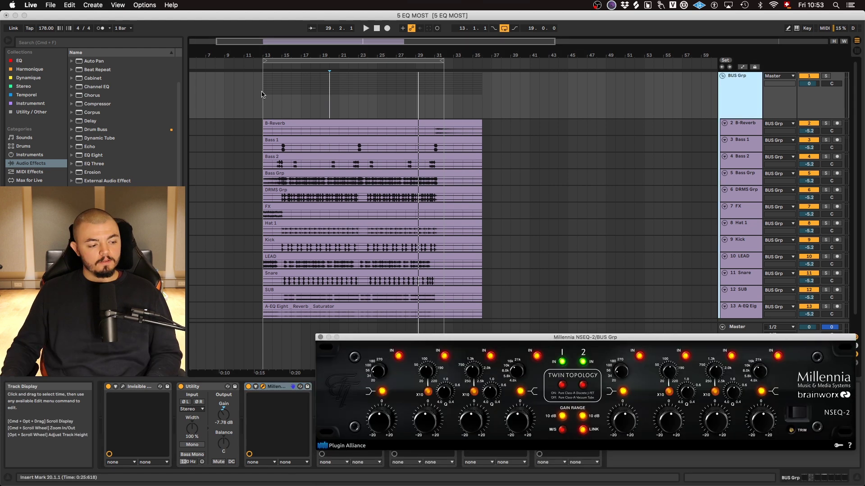
- In Ableton Live, play the mix from bar 13 and compare the NSEQ-2's vacuum tube and J-FET topologies
click(262, 94)
key(space)
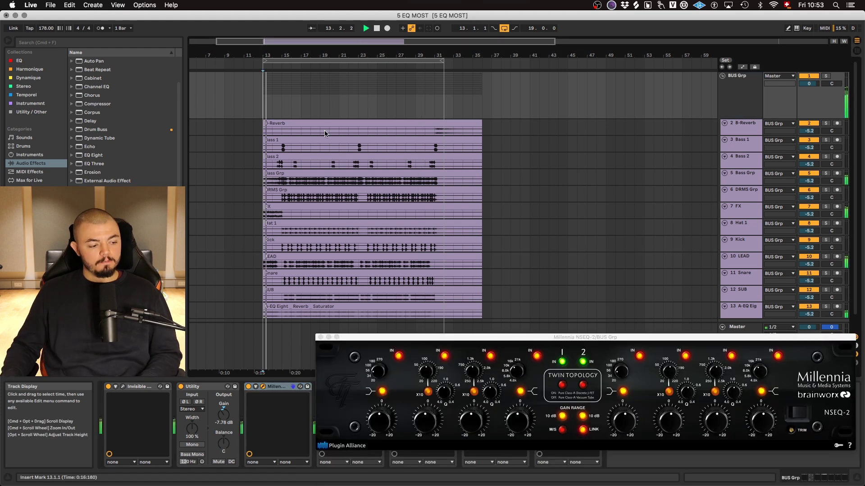
click(514, 381)
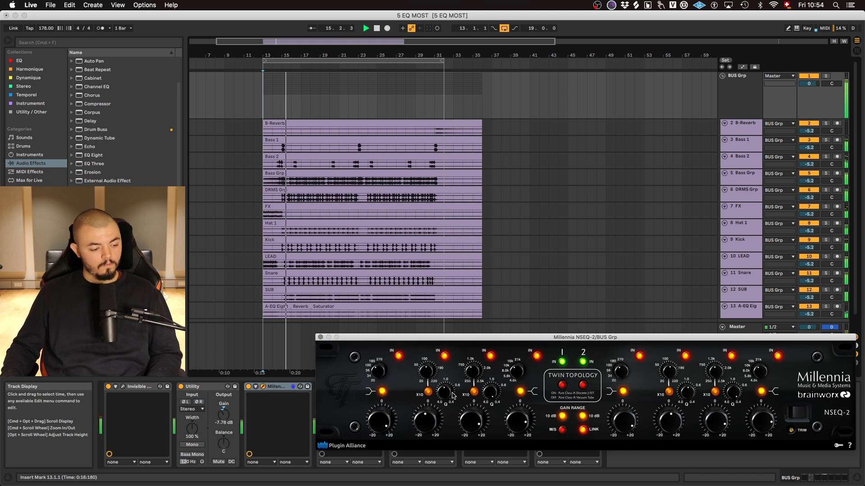
click(563, 386)
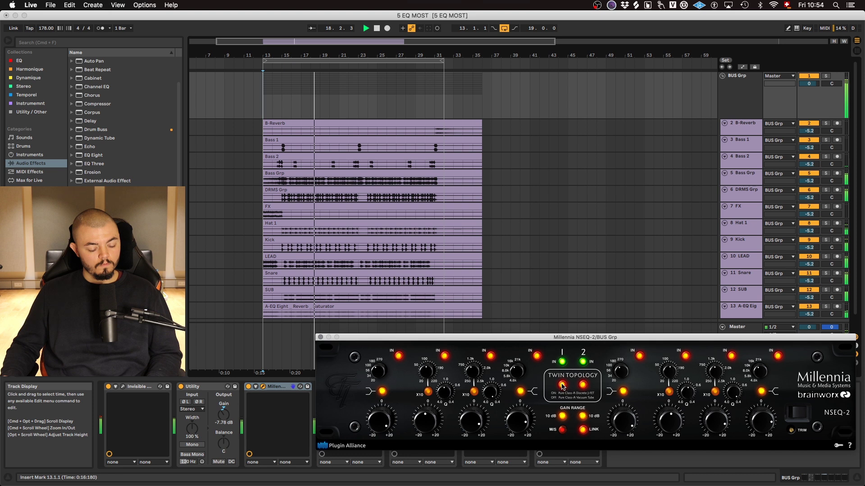
click(562, 386)
click(563, 386)
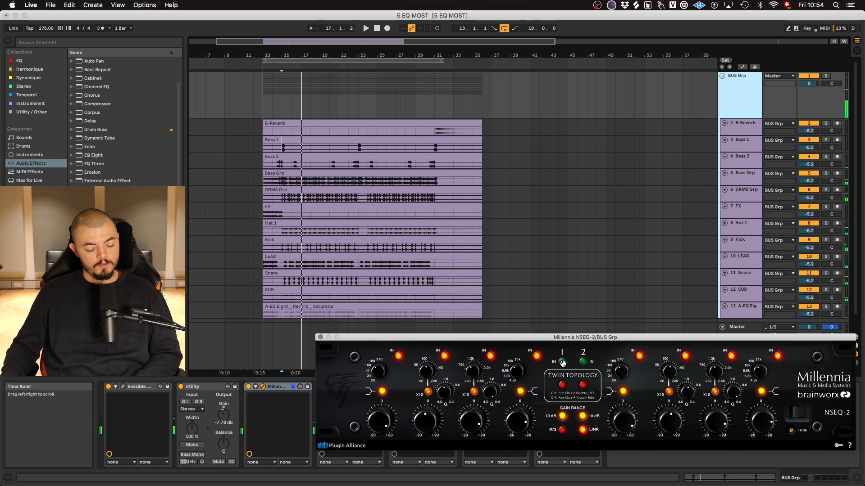
- Play the mix, compare it with the NSEQ-2 engaged and bypassed, and raise the low band's gain slightly
key(space)
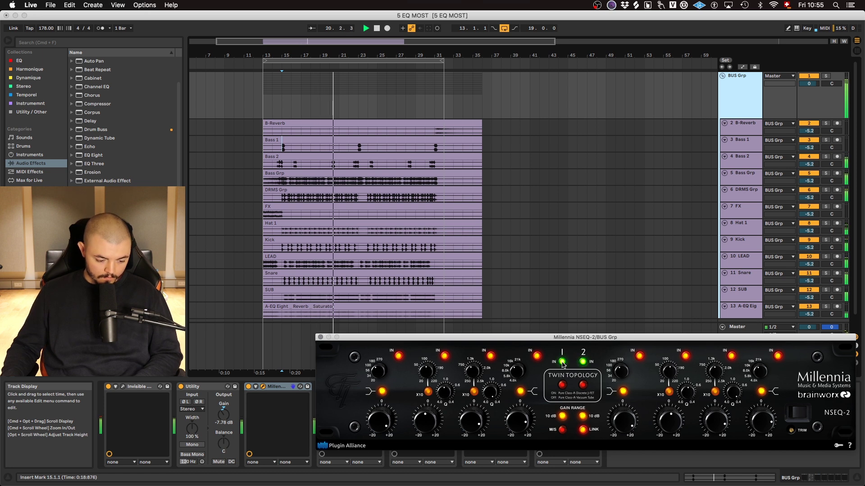
click(562, 363)
click(562, 362)
drag(382, 420, 382, 410)
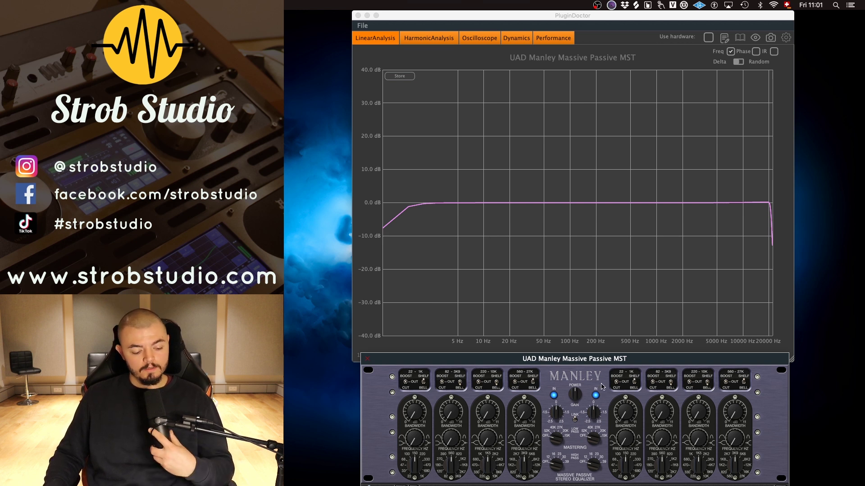
- In PluginDoctor, set the Manley Massive Passive's 220–10K and 560–27K bands to boost, and shape the 220–10K band's gain and bandwidth
click(515, 382)
drag(530, 397, 533, 378)
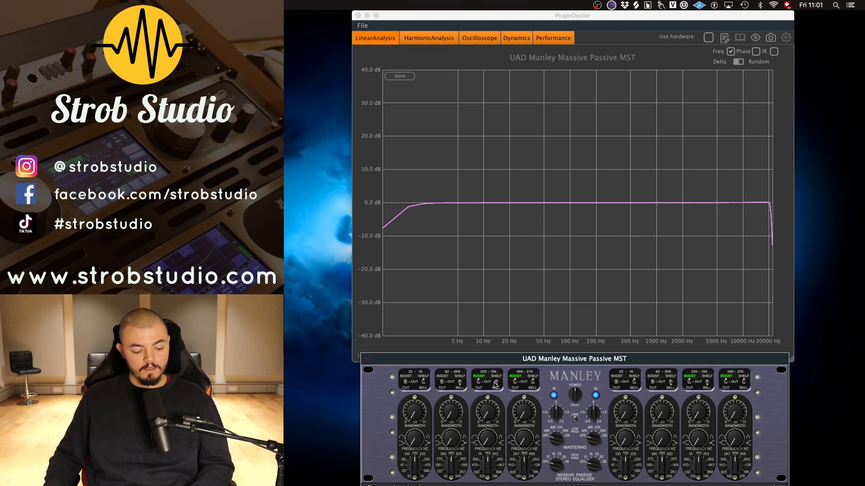
drag(481, 413, 493, 421)
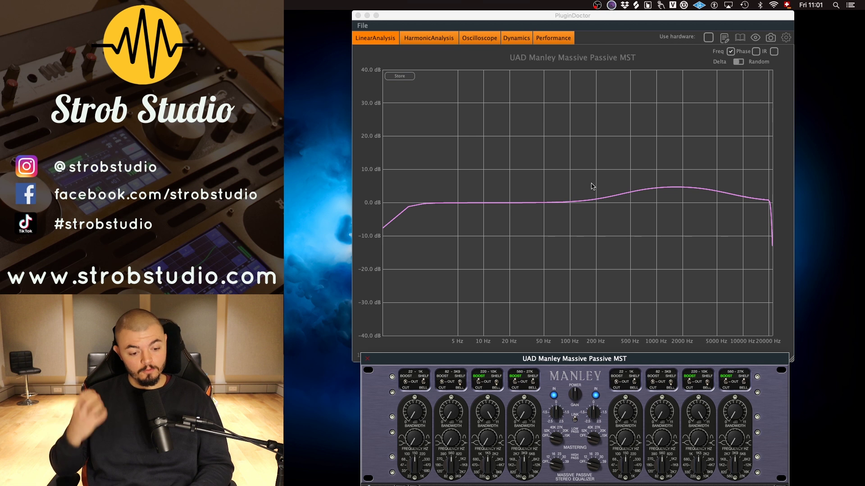
drag(487, 413, 491, 377)
drag(487, 438, 530, 426)
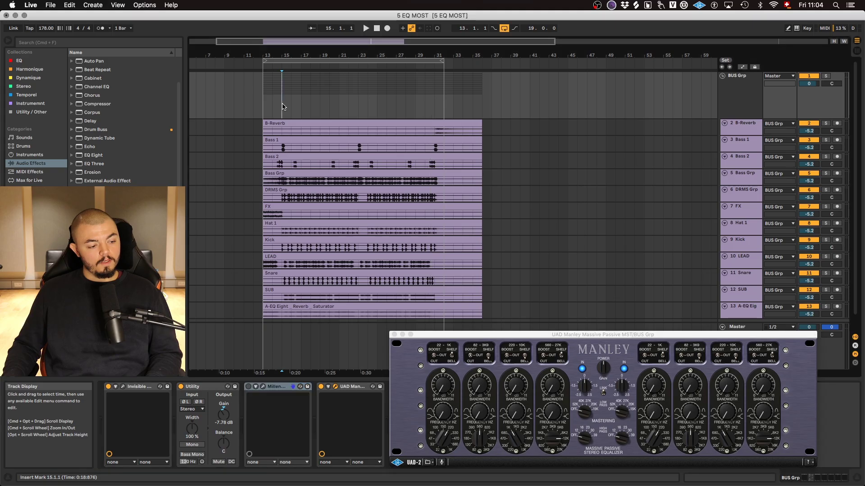
- In Ableton Live, play the mix from bar 15 and boost the Massive Passive's 560–27K band, adjusting its frequency and gain
key(space)
click(544, 355)
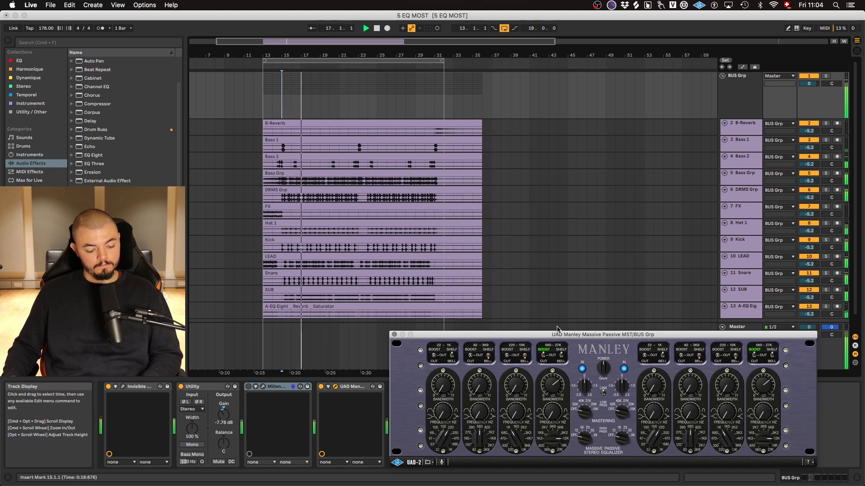
drag(554, 442, 549, 453)
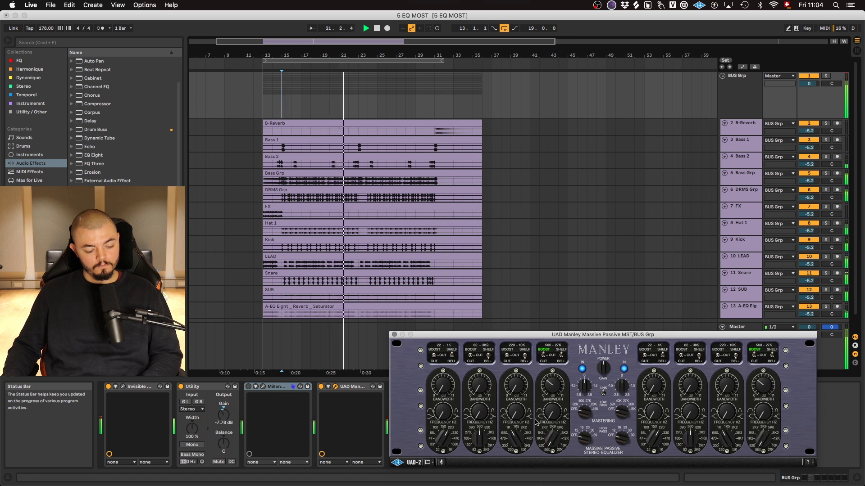
mouse_move(550, 444)
mouse_down()
mouse_move(558, 432)
mouse_move(561, 439)
mouse_up()
drag(554, 380, 559, 377)
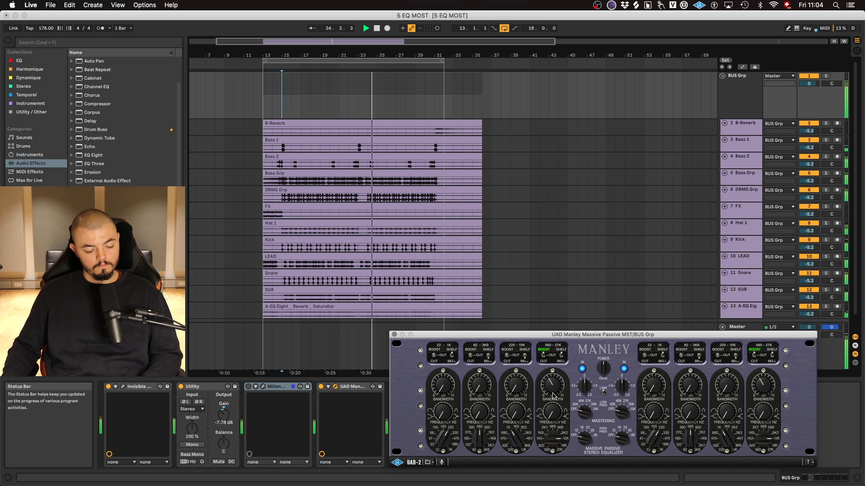
- Boost the Massive Passive's 220–10K band, adjusting its frequency and gain by ear, and restart playback
drag(514, 439, 513, 430)
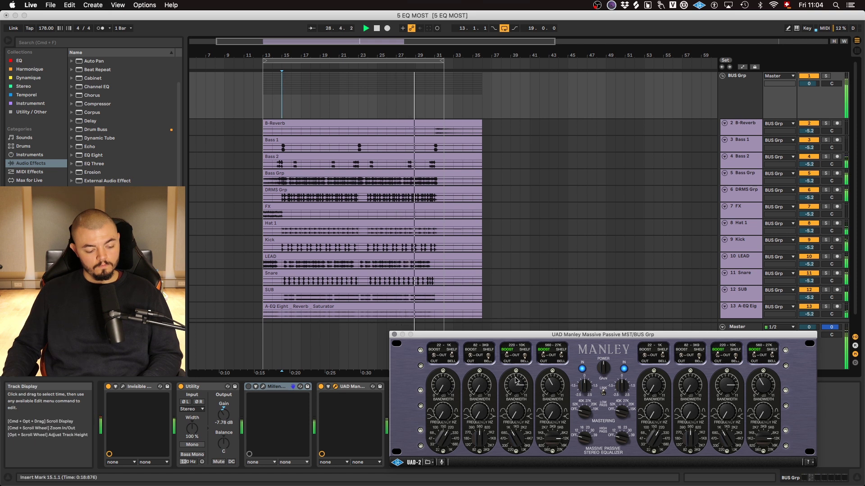
drag(520, 385, 517, 381)
key(space)
key(space)
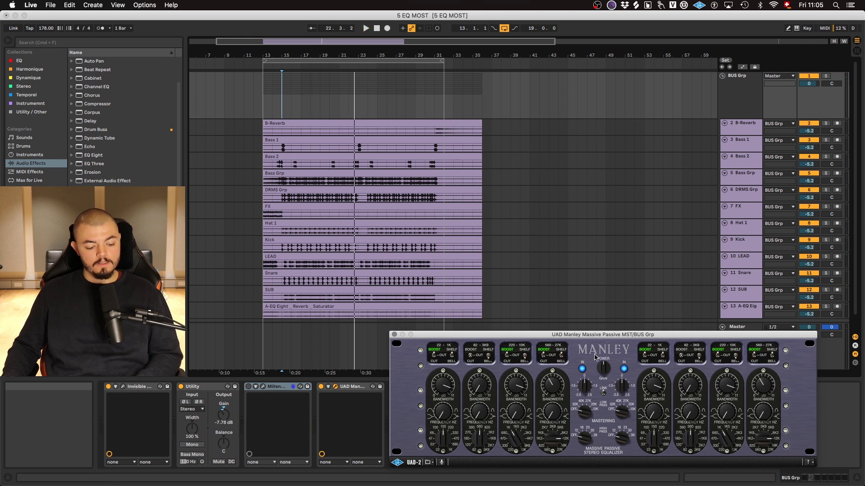
- Play the mix, compare it with the Massive Passive engaged and bypassed, and close the plugin's window
key(space)
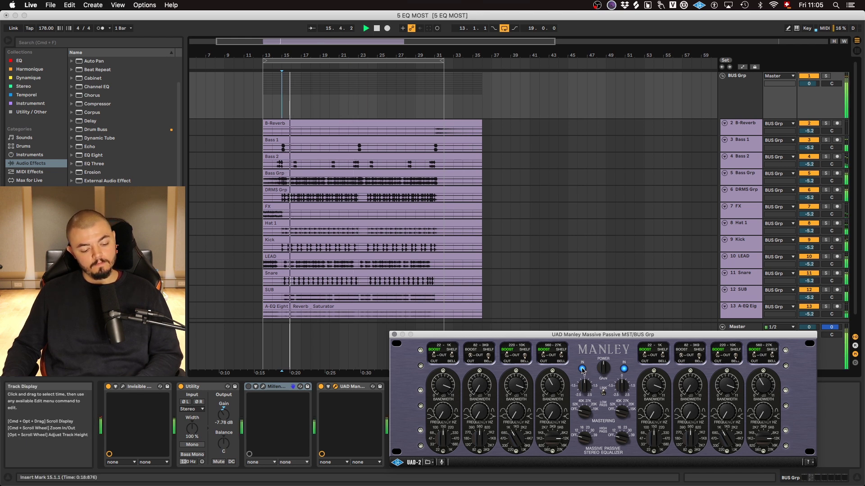
click(582, 369)
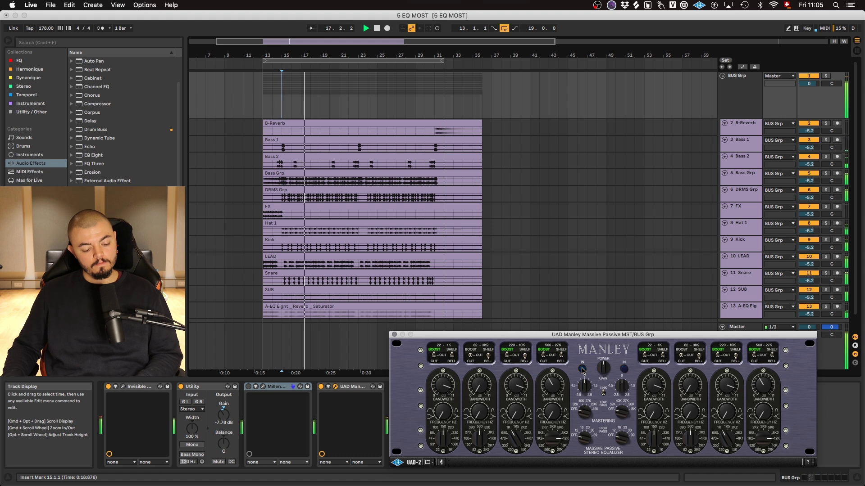
click(583, 369)
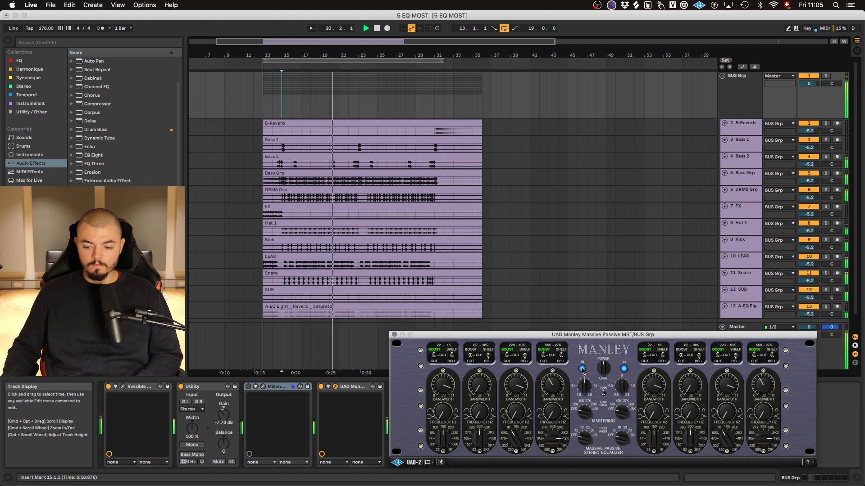
click(583, 369)
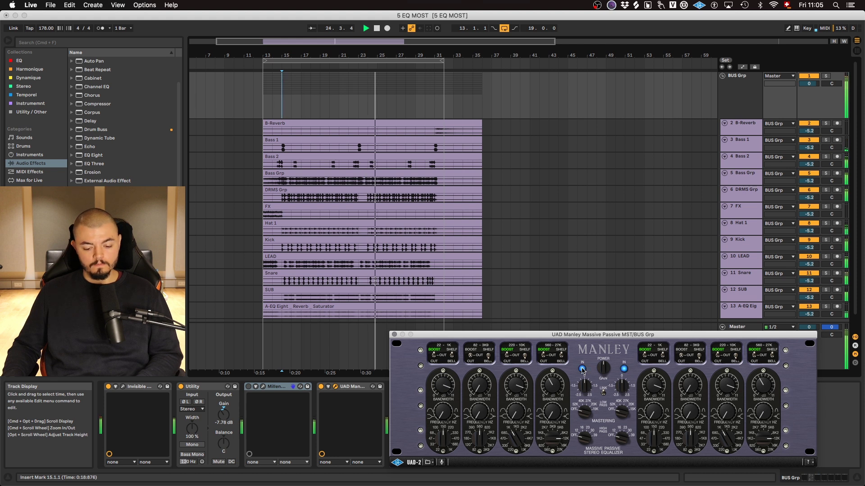
click(583, 369)
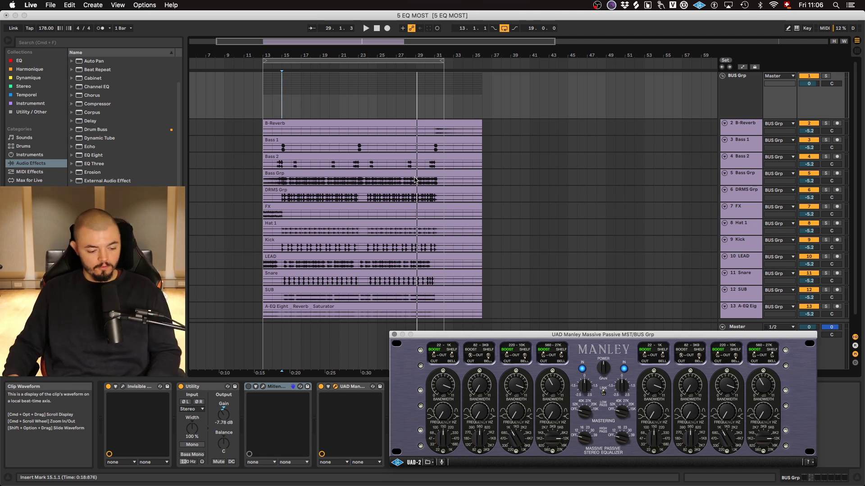
click(395, 335)
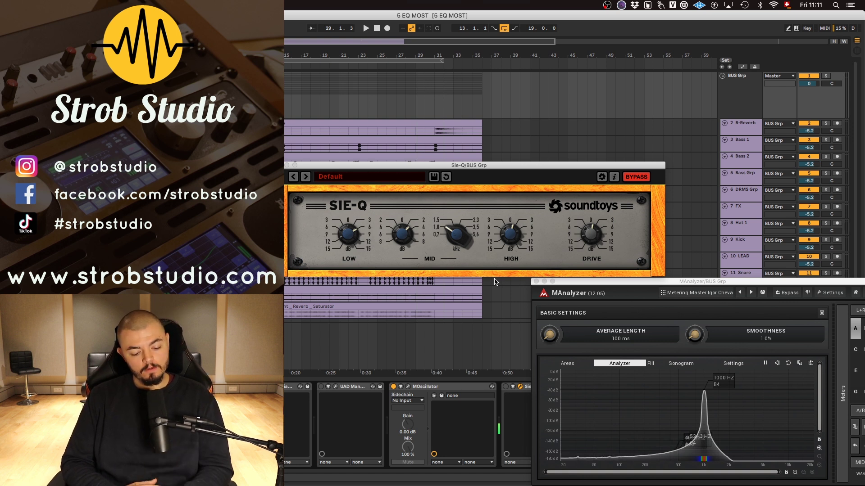
- Activate the Sie-Q on the BUS Grp and adjust its drive while examining the harmonics of the 1000 Hz tone in MAnalyzer
key(space)
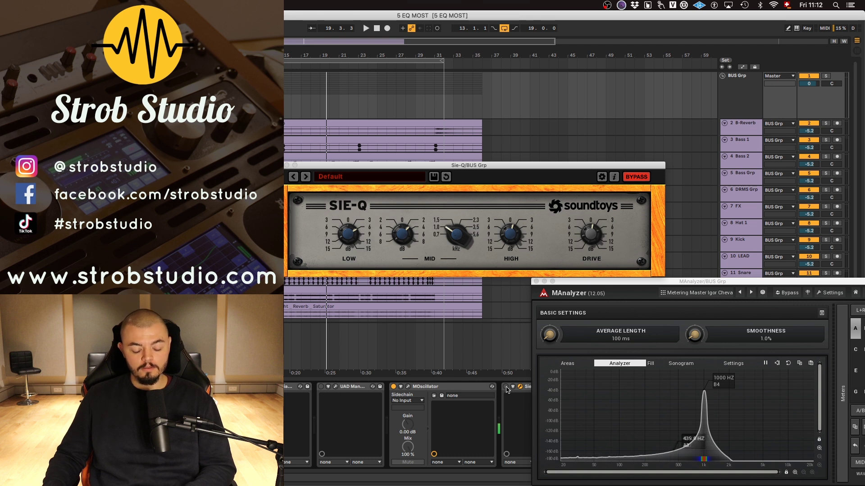
click(506, 387)
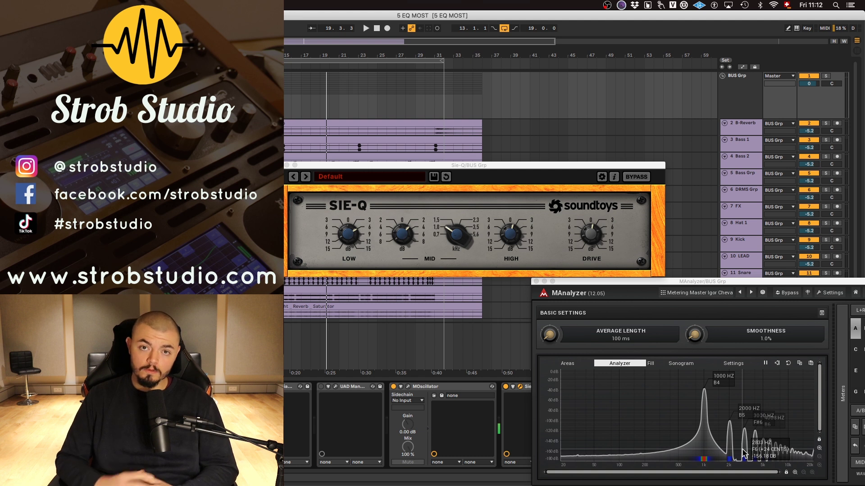
click(591, 236)
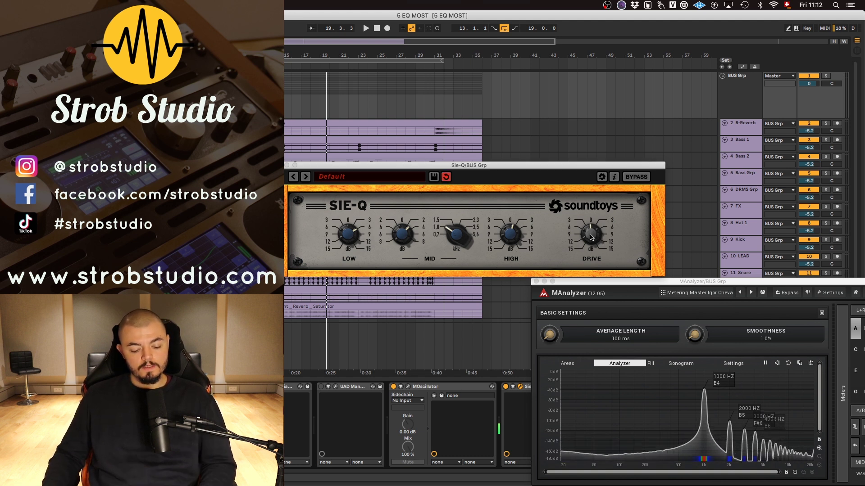
mouse_move(591, 235)
mouse_down()
mouse_move(581, 294)
mouse_move(592, 243)
mouse_up()
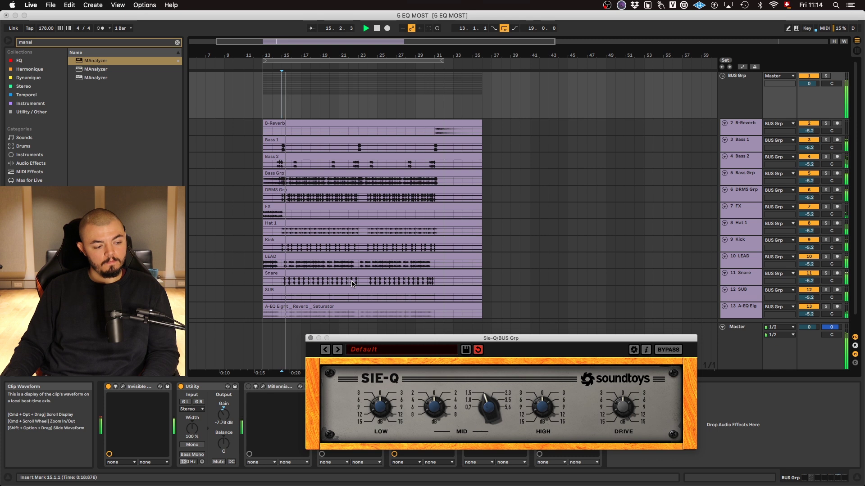
- Compare the mix with the Sie-Q bypassed and engaged at flat settings, and restart playback
click(669, 349)
click(668, 350)
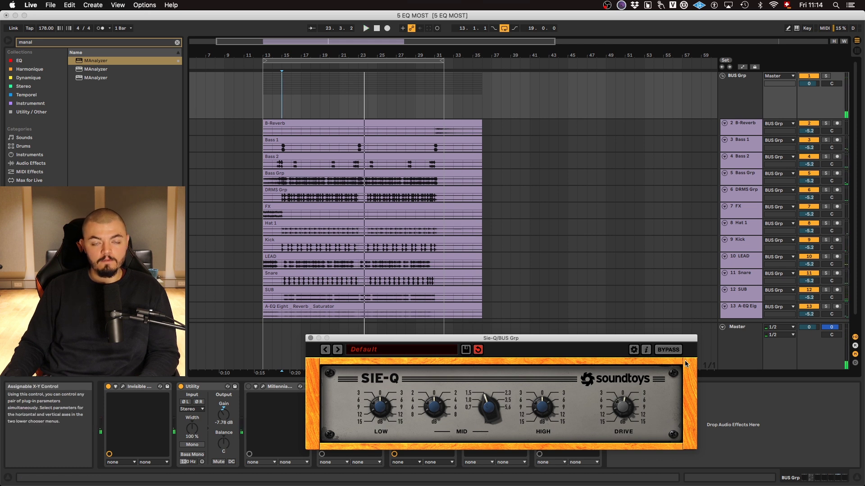
key(space)
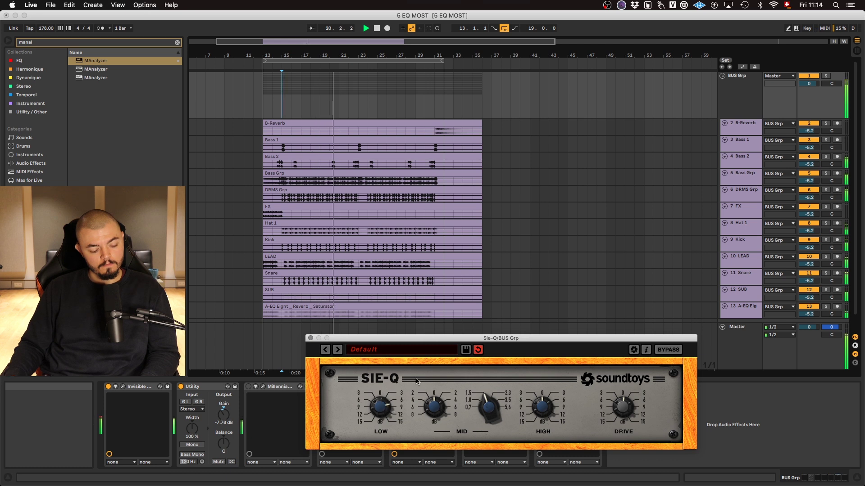
- Boost the Sie-Q's low, mid and high bands by ear, sweeping the mid frequency, and restart playback
drag(481, 405, 489, 400)
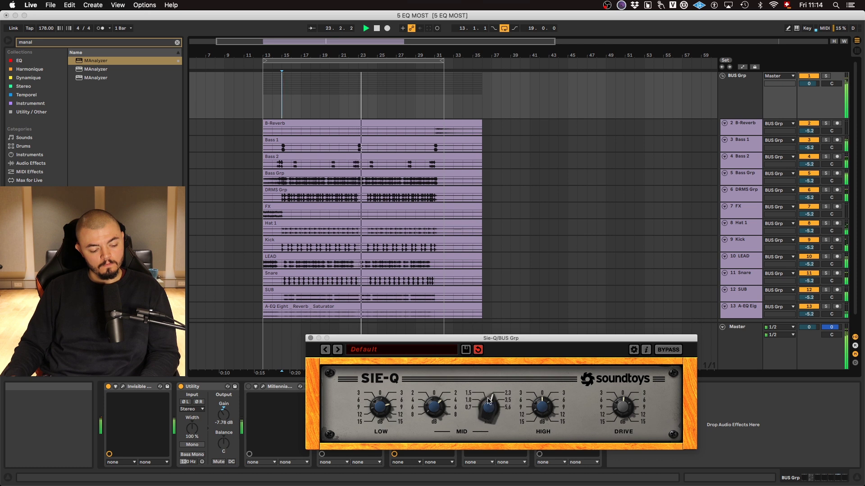
drag(489, 400, 481, 417)
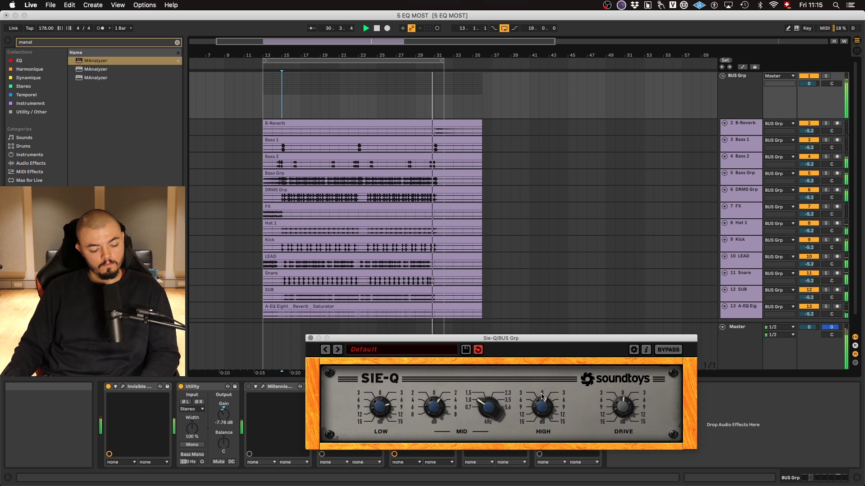
key(space)
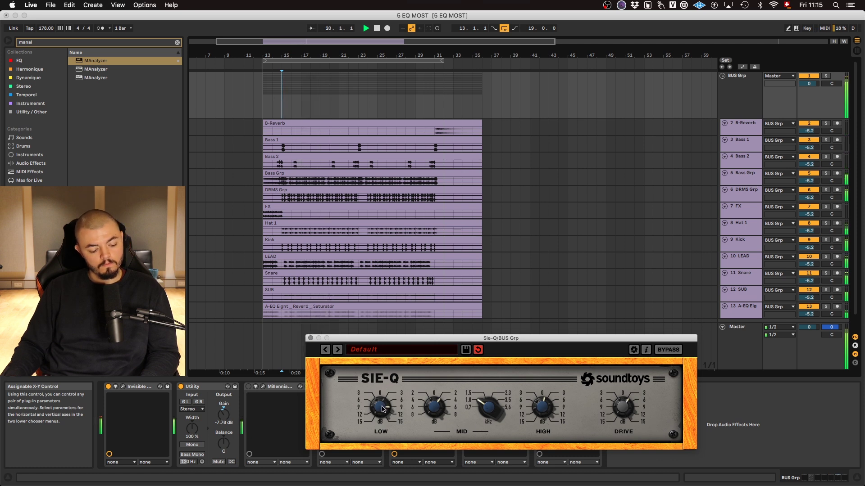
- Compare the mix with the boosted Sie-Q bypassed and engaged, raise its drive, and stop playback
click(676, 353)
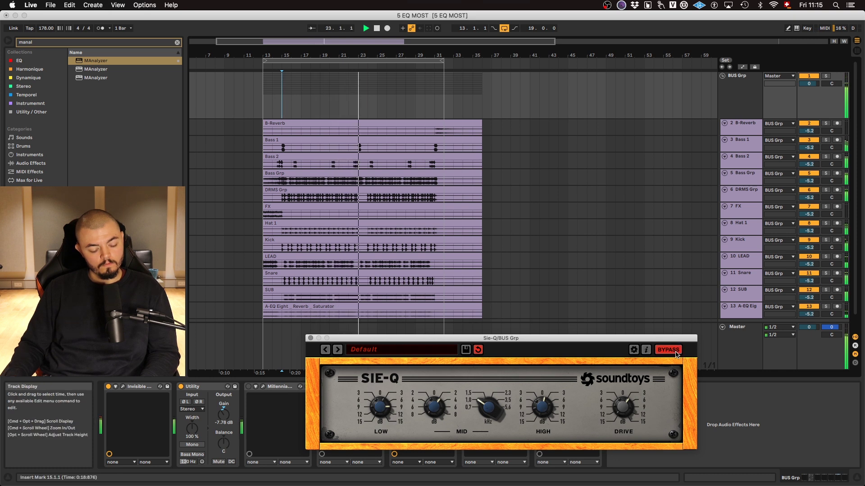
click(676, 353)
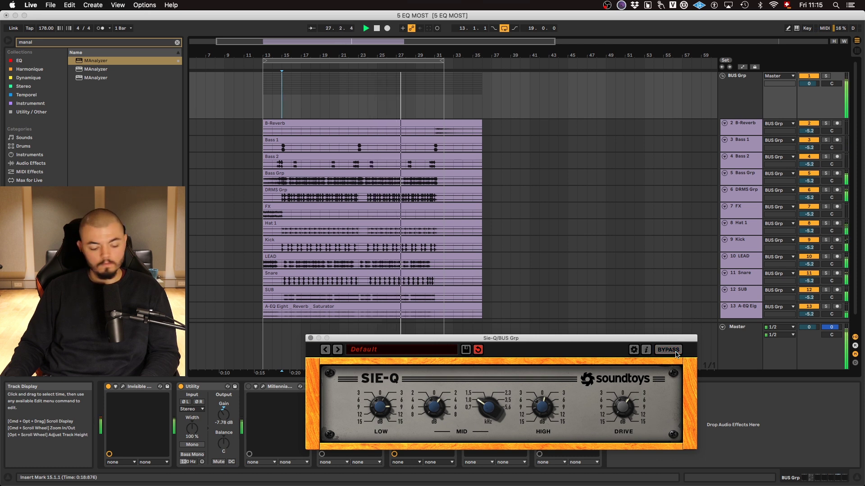
click(677, 352)
click(678, 348)
drag(624, 408, 628, 378)
key(space)
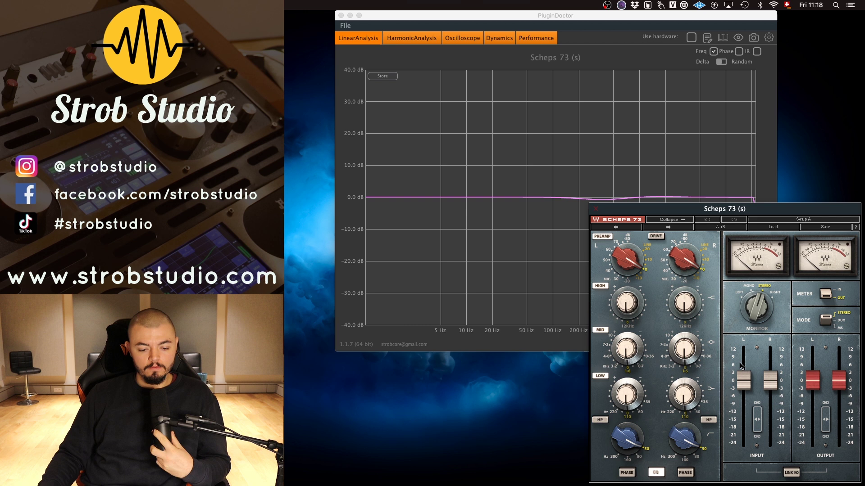
- In PluginDoctor, boost the Scheps 73's high band and examine its response curve at a closer scale
click(599, 18)
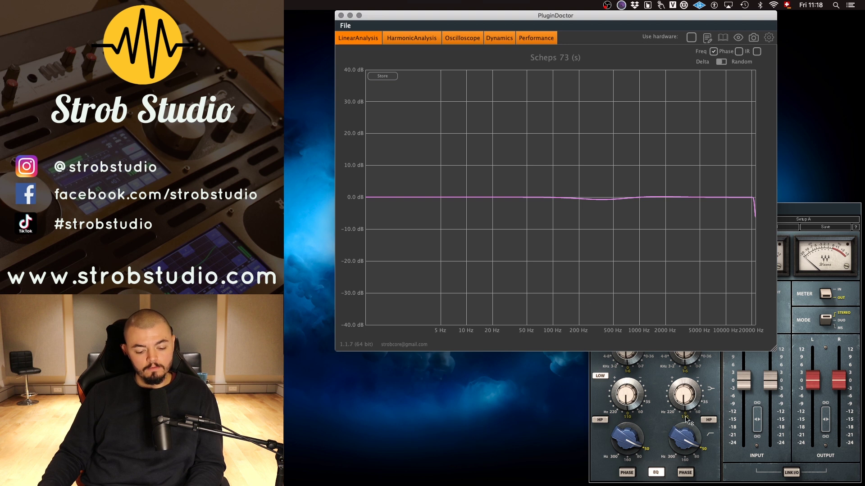
drag(391, 179, 771, 233)
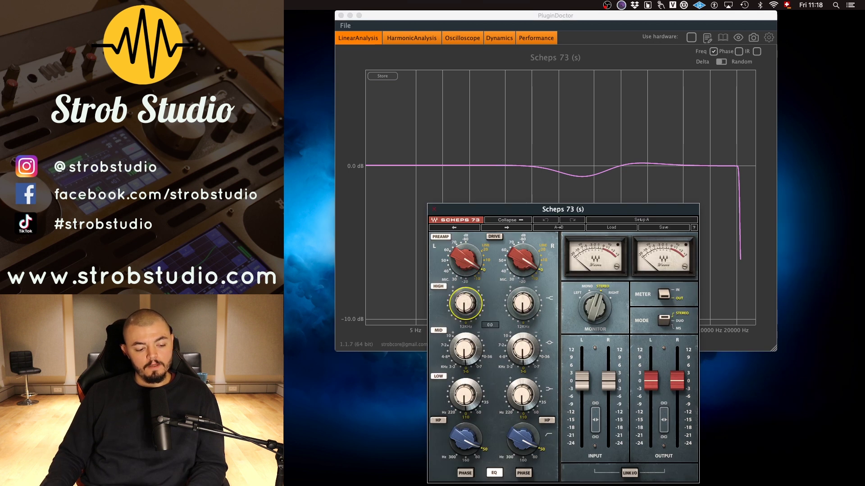
drag(466, 303, 466, 285)
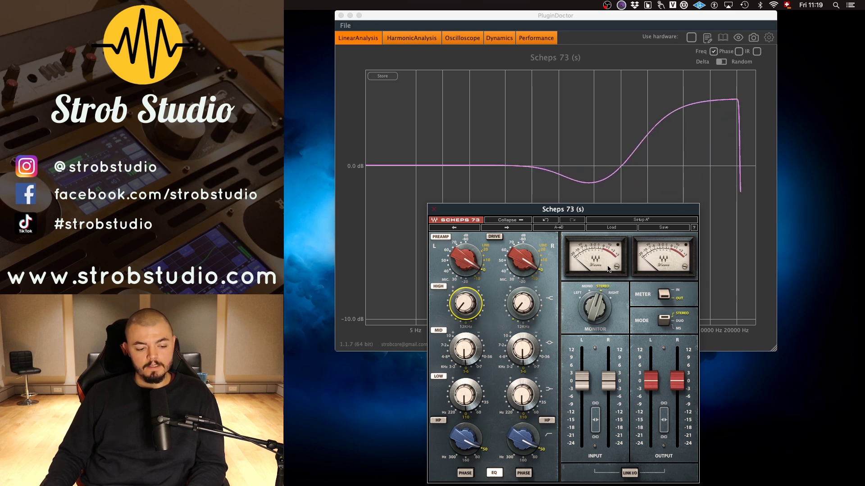
click(620, 156)
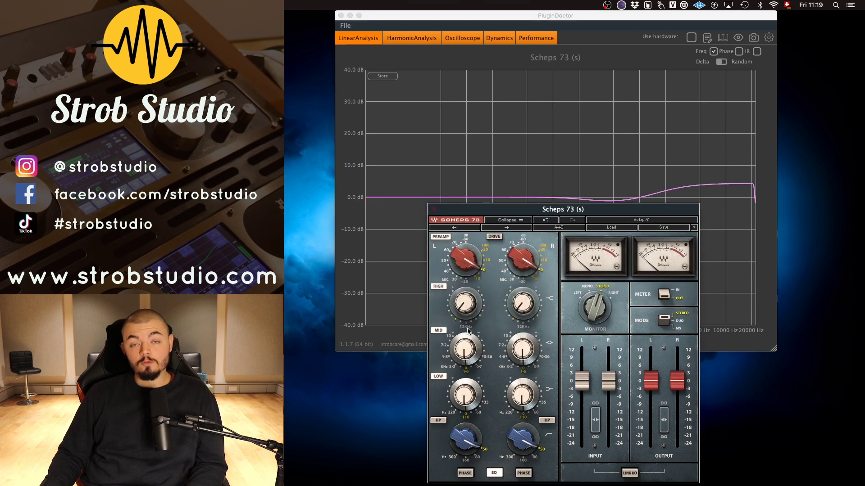
- Reset the Scheps 73's high band and try its low band and high-pass filter on the response curve
double_click(467, 308)
drag(624, 210, 625, 266)
mouse_move(477, 387)
mouse_down()
mouse_move(476, 361)
mouse_move(476, 388)
mouse_up()
mouse_move(468, 433)
mouse_down()
mouse_move(468, 407)
mouse_move(469, 436)
mouse_move(469, 421)
mouse_up()
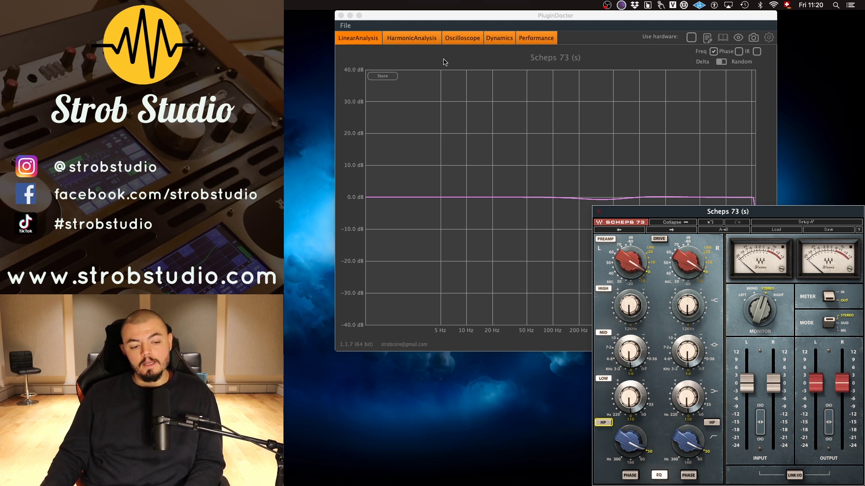
- Examine the Scheps 73's harmonics in HarmonicAnalysis with the plugin window moved clear of the graph, and toggle its preamp
click(417, 37)
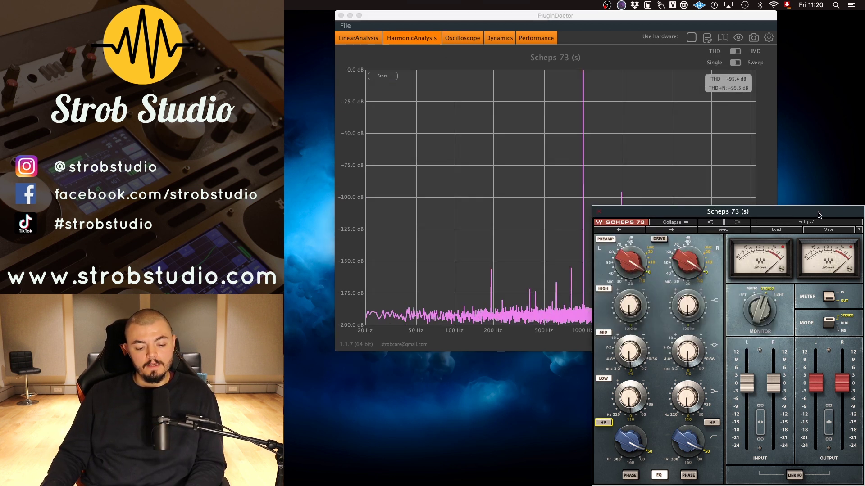
drag(765, 210, 461, 235)
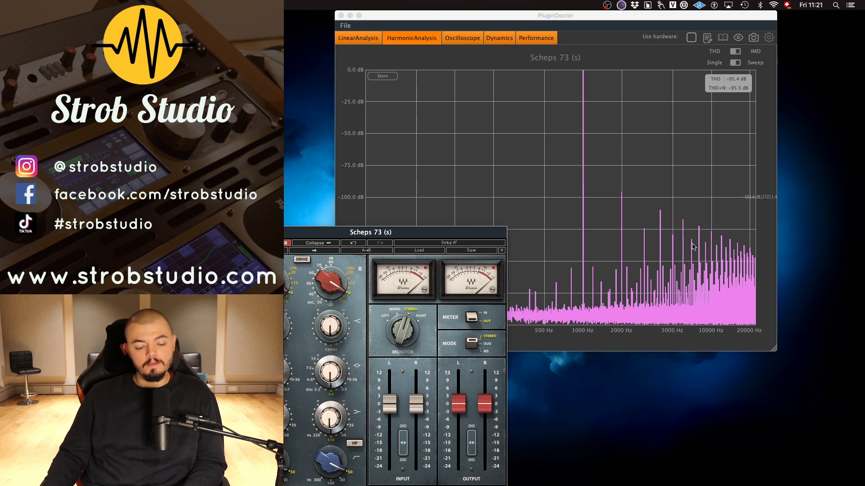
drag(423, 238, 446, 201)
drag(292, 199, 319, 255)
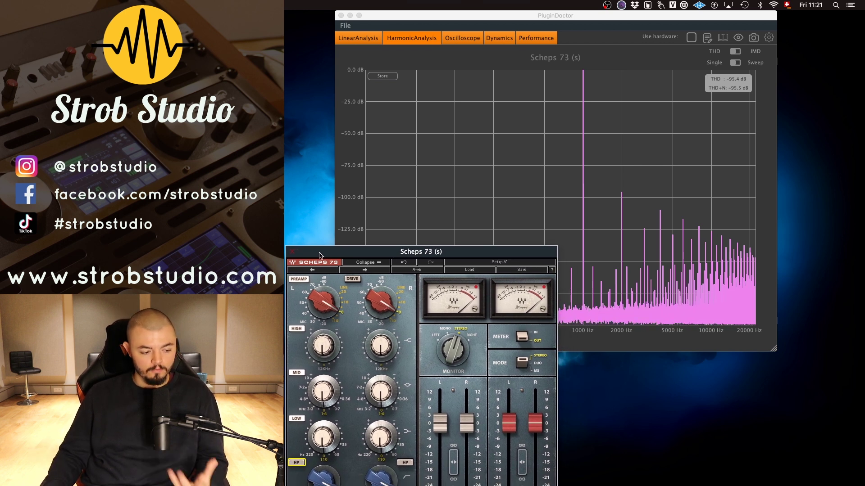
click(299, 280)
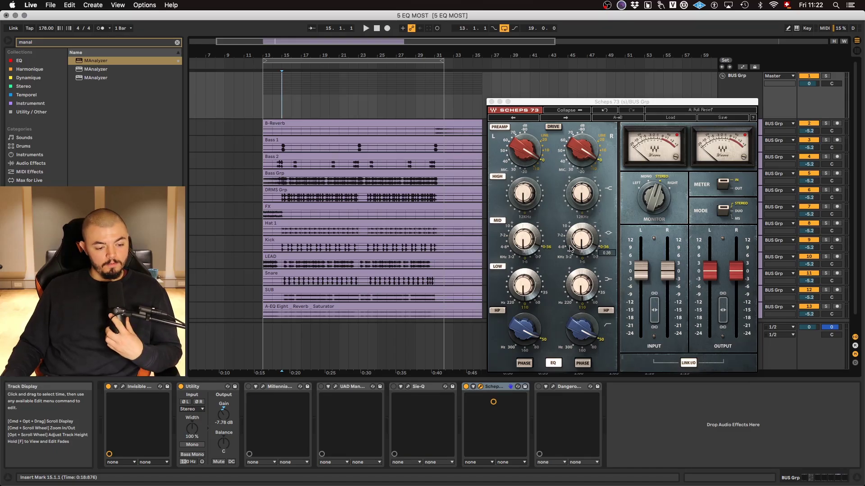
- In Ableton Live, play the mix from bar 15 and compare the Scheps 73's preamp on and off
click(505, 128)
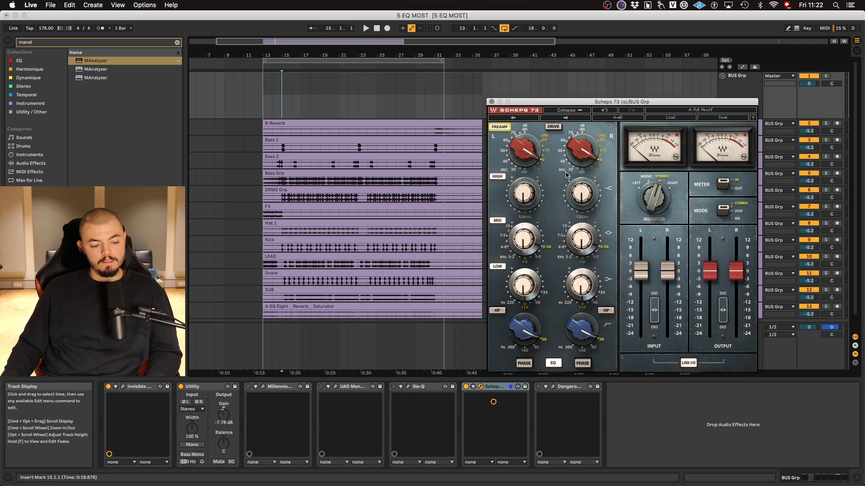
key(space)
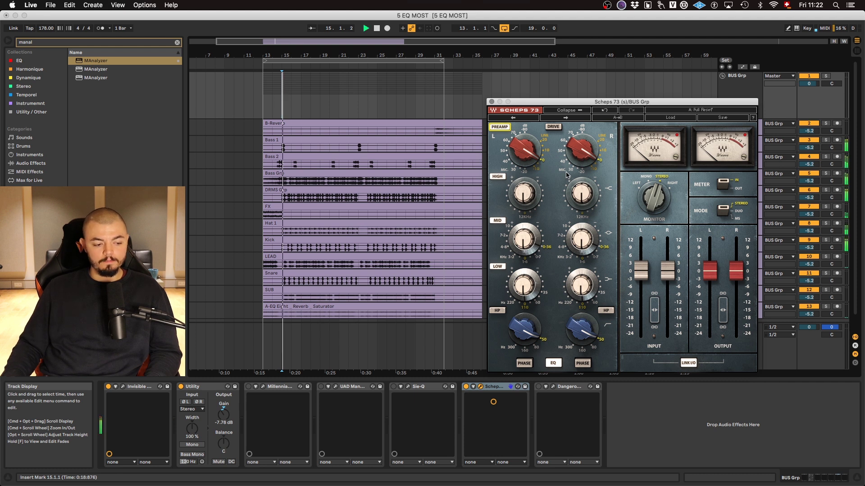
click(499, 127)
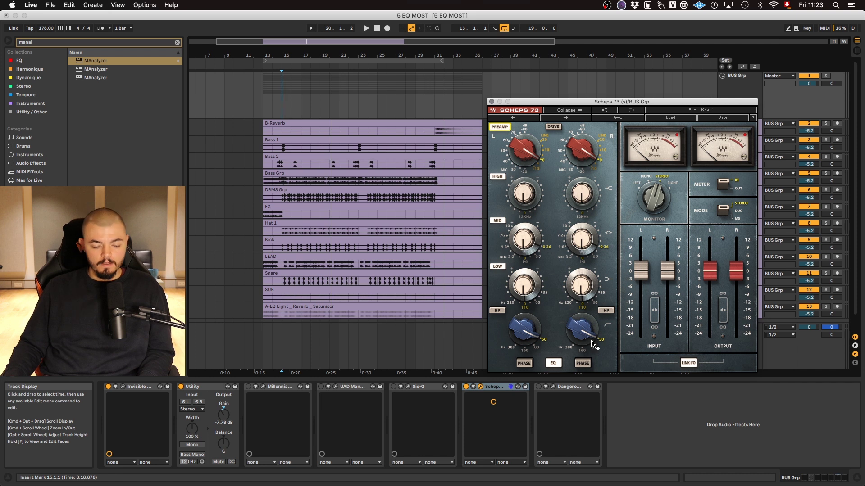
- Play the mix, boost the Scheps 73's high band slightly, and compare that band on and off
key(space)
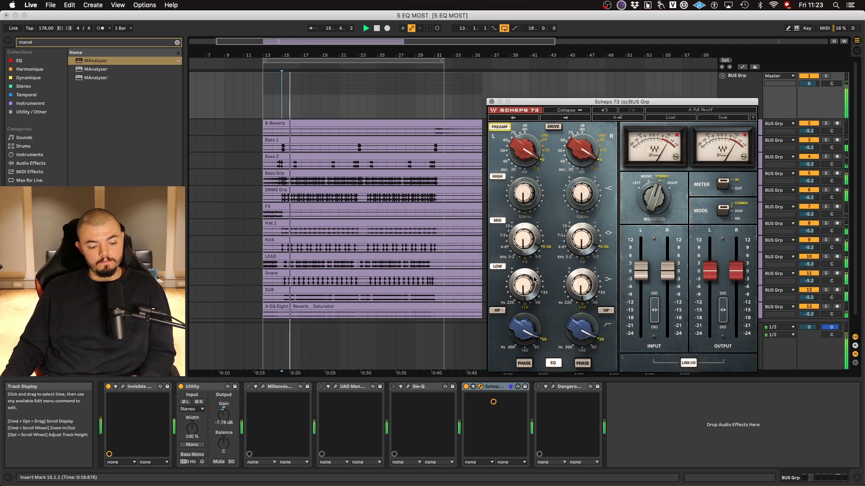
mouse_move(527, 195)
mouse_down()
mouse_move(523, 176)
mouse_move(528, 197)
mouse_up()
click(498, 177)
click(499, 177)
key(space)
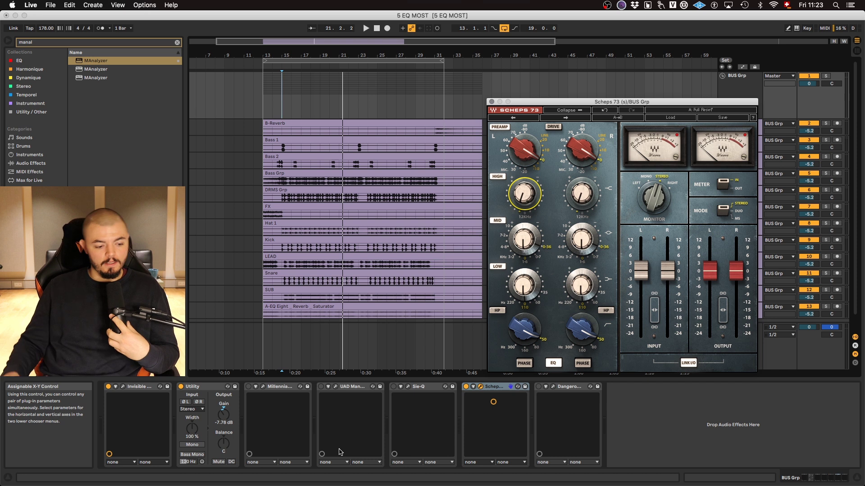
- Restart the mix and boost the Scheps 73's mid and low bands by ear, trying 7.2 kHz for the mid band
key(space)
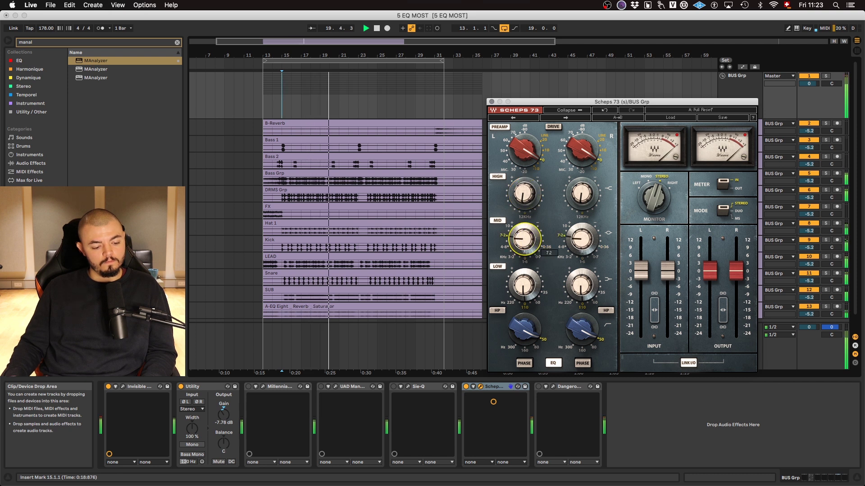
mouse_move(535, 247)
mouse_down()
mouse_move(535, 264)
mouse_move(525, 238)
mouse_up()
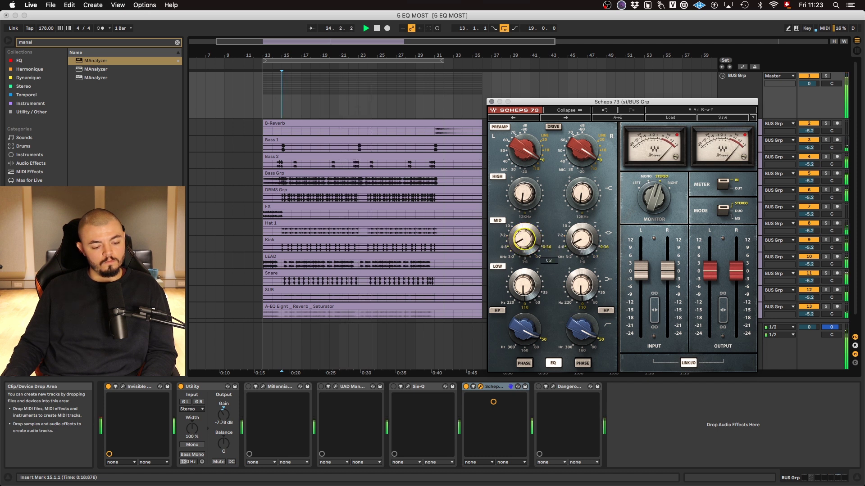
click(525, 271)
drag(525, 285, 525, 295)
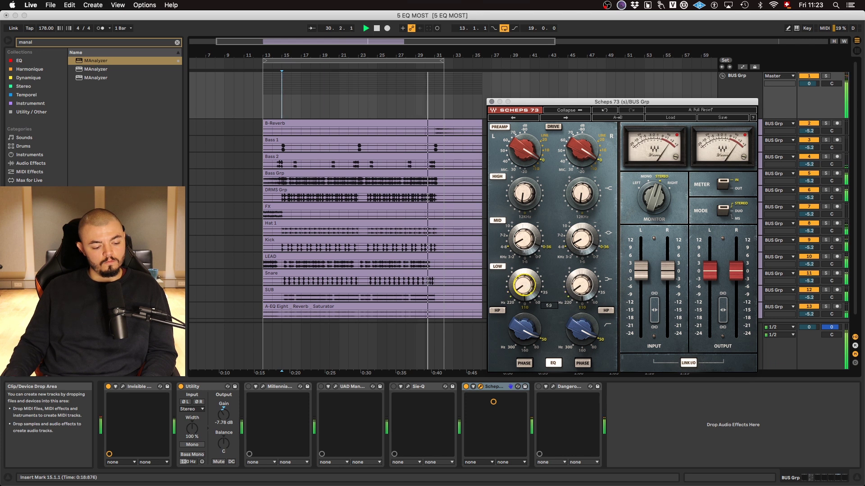
- Fine-tune the gain of the Scheps 73's mid and high bands by ear while the mix plays
click(524, 238)
drag(524, 239, 521, 246)
click(524, 194)
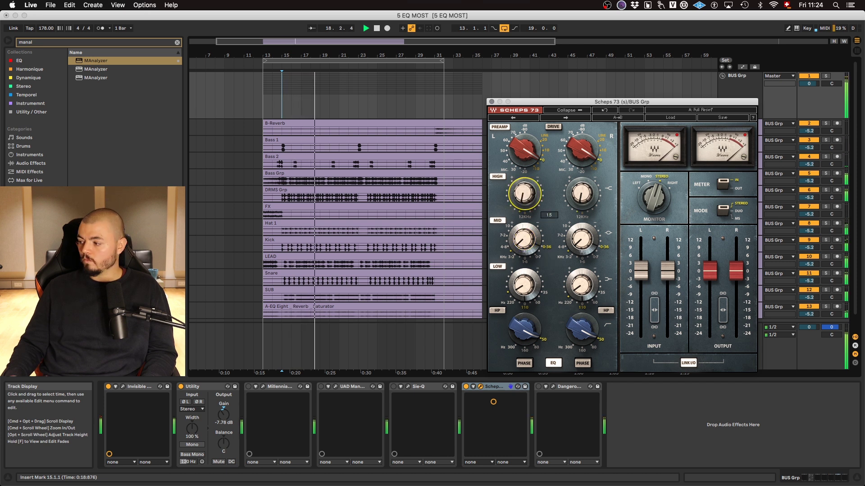
mouse_move(526, 326)
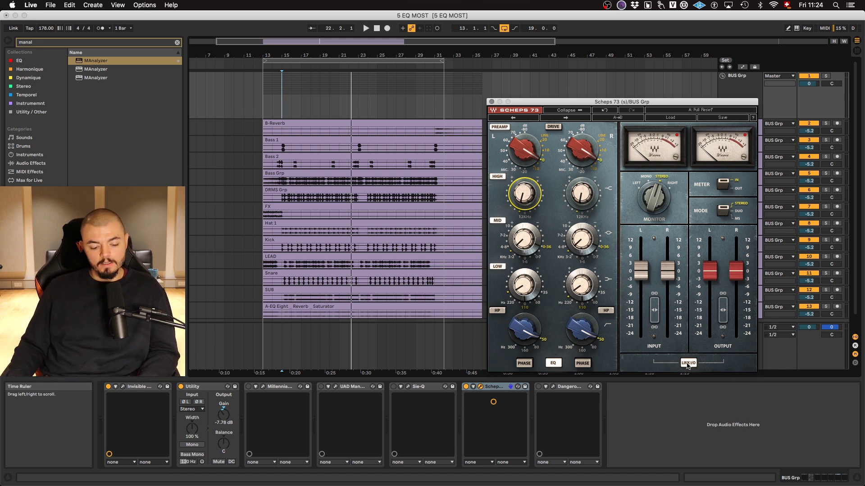
- Lower the Scheps 73's input faders to about -8 dB with the output faders linked to compensate
key(space)
drag(667, 271, 669, 296)
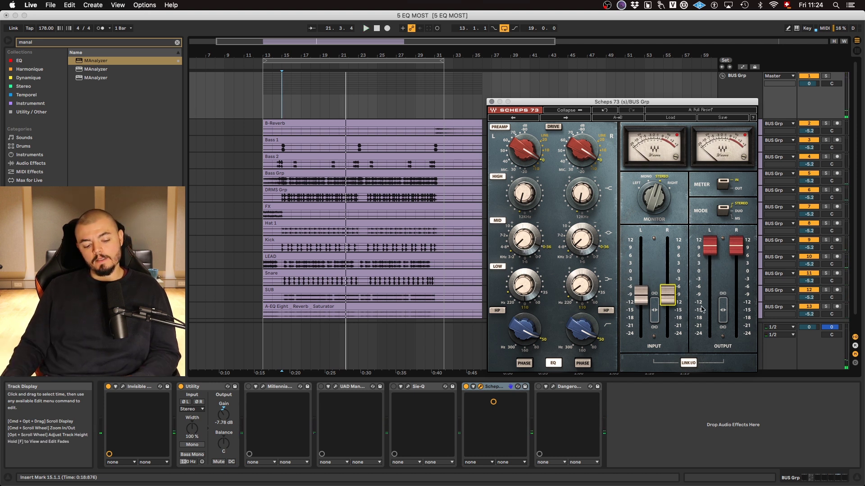
drag(669, 301, 669, 297)
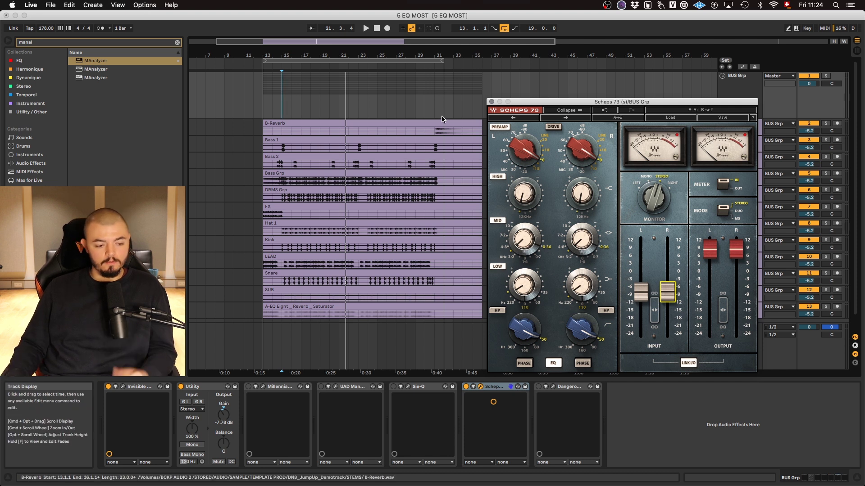
- Play the mix, set the Scheps 73's preamp gain to 65M, and toggle the preamp to compare
key(space)
mouse_move(523, 156)
mouse_down()
mouse_move(522, 177)
mouse_move(522, 156)
mouse_up()
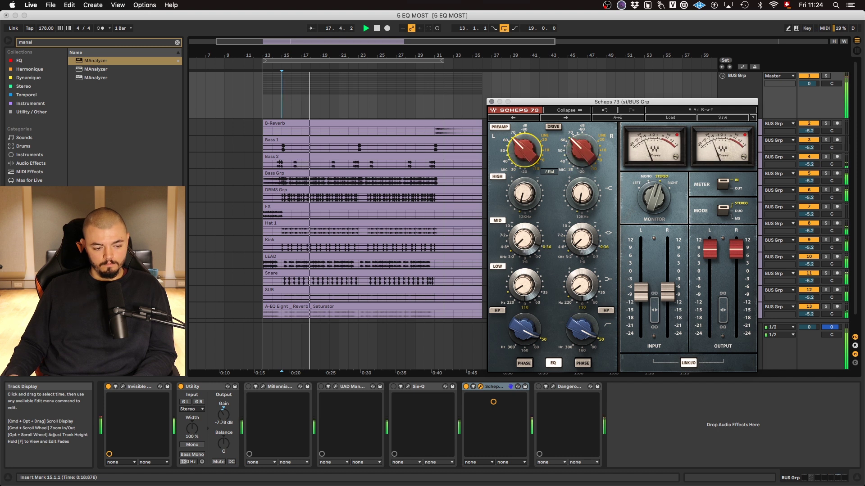
click(501, 127)
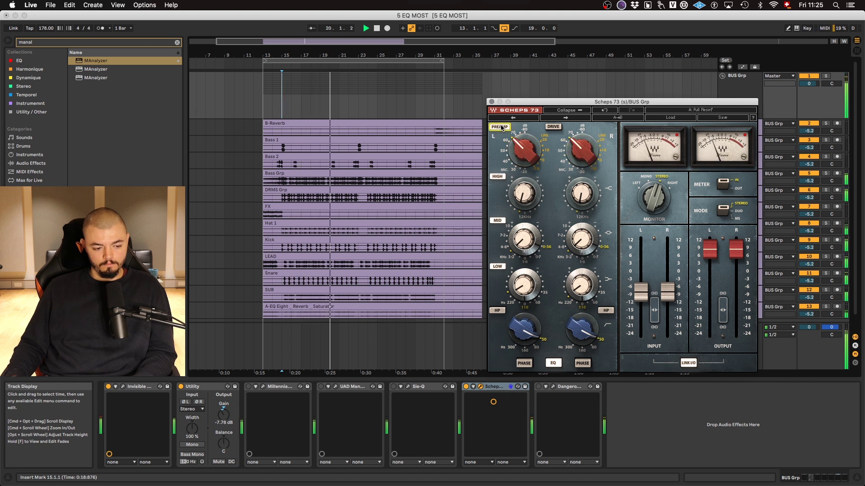
- Readjust the Scheps 73's preamp gain by ear, toggle Drive to compare, and stop the mix
drag(523, 154, 524, 160)
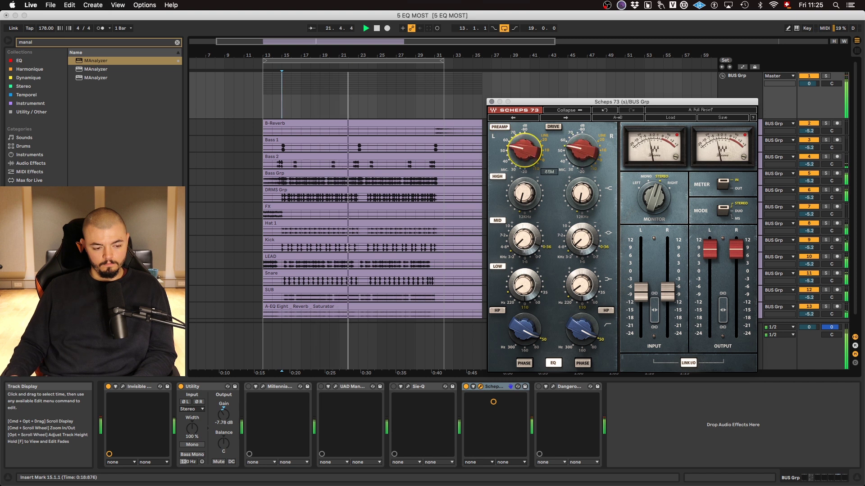
click(553, 126)
drag(582, 152, 582, 165)
key(space)
click(552, 127)
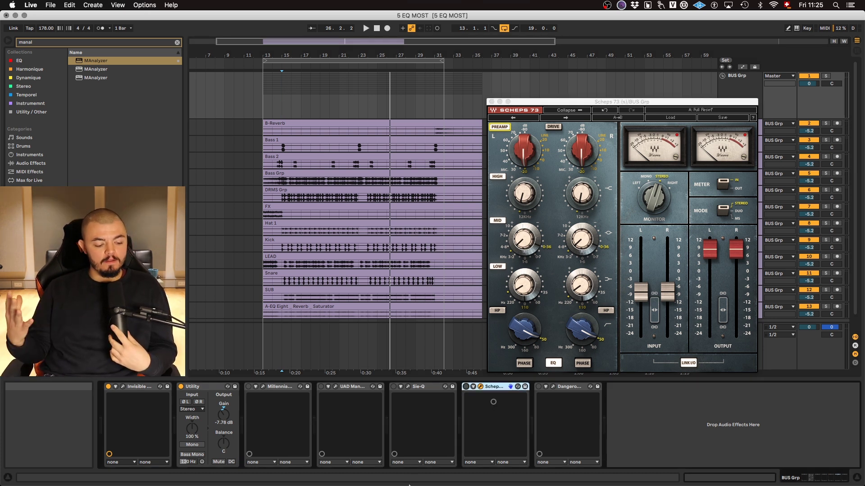
- Select the EQ devices from the Millennia through the Scheps 73 in the BUS Grp device chain
click(272, 389)
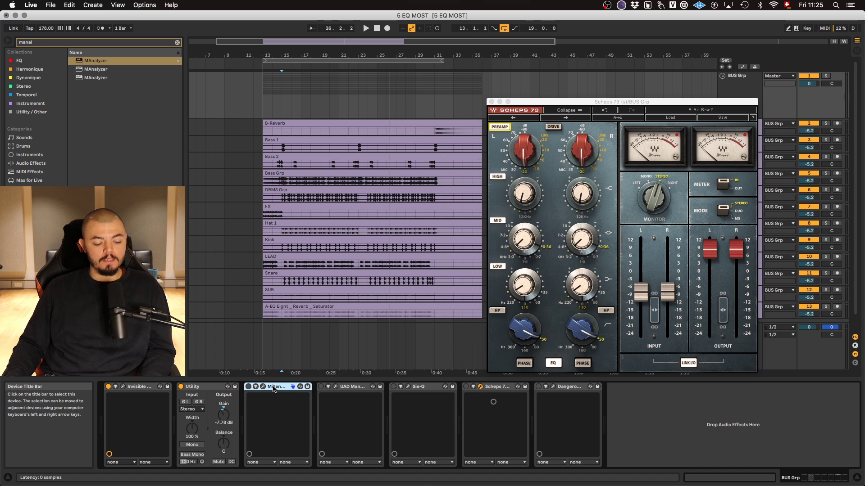
shift+click(503, 389)
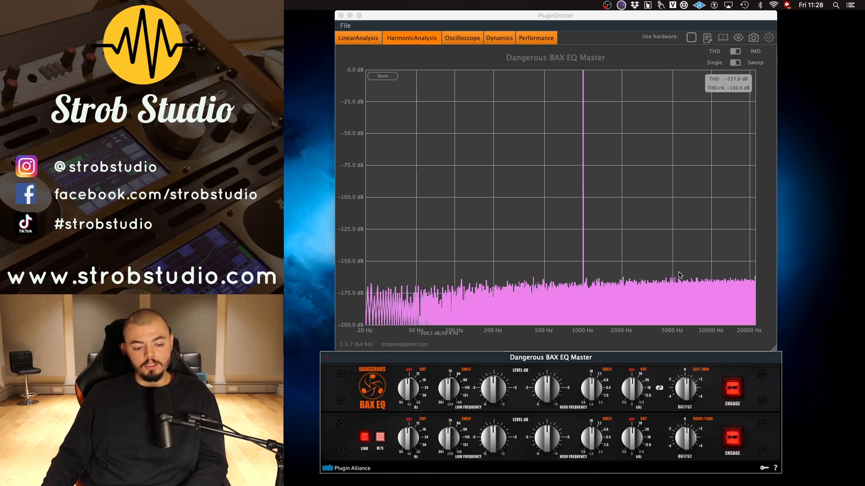
- In PluginDoctor's linear analysis, demonstrate the Dangerous BAX EQ Master's low-shelf boost, high-shelf boost, and high-shelf frequency
click(358, 38)
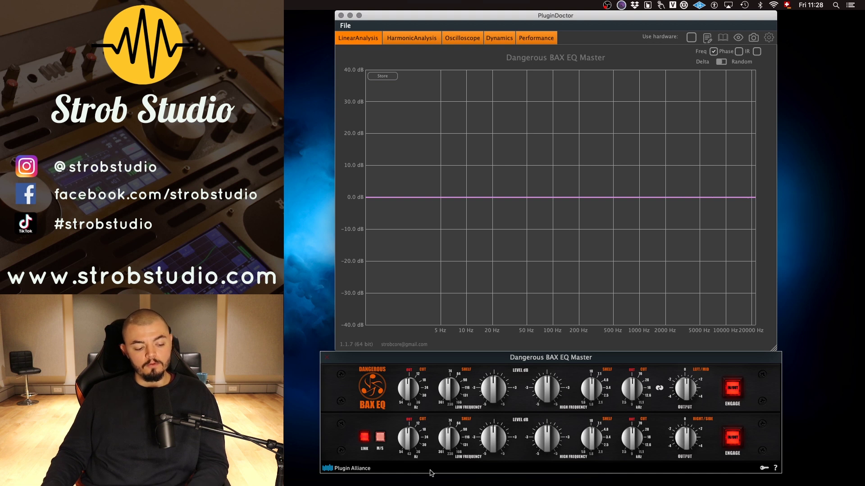
drag(487, 379, 440, 400)
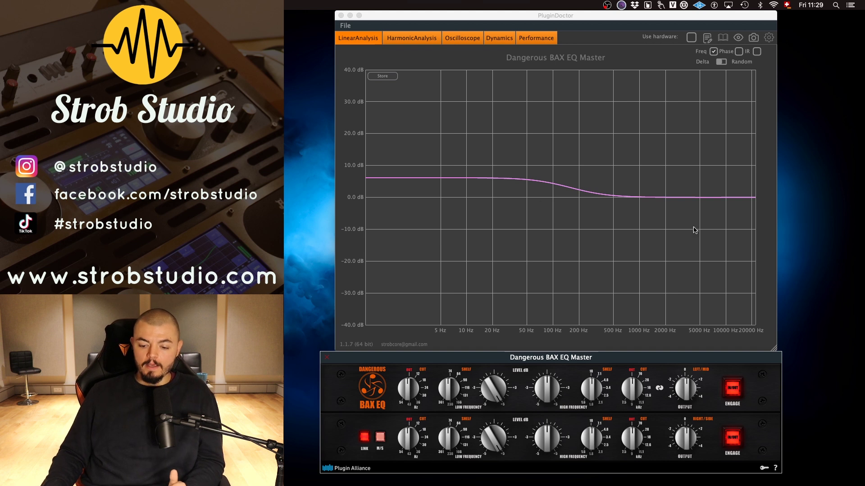
drag(540, 388, 539, 332)
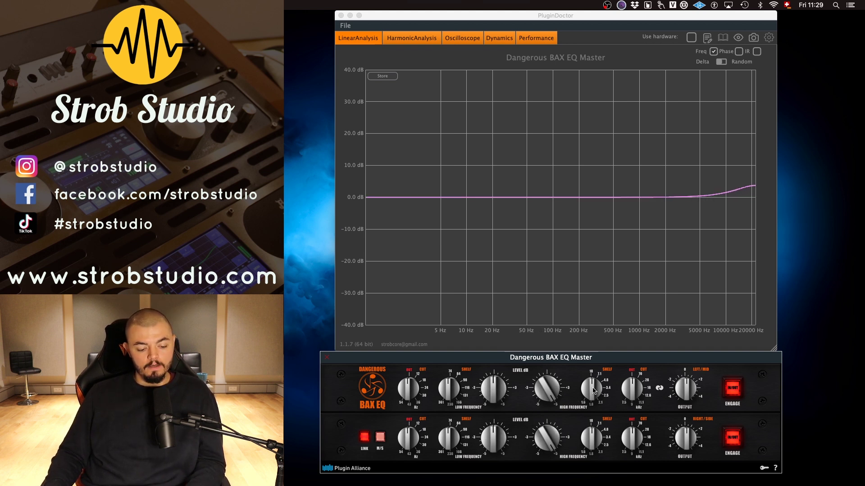
drag(591, 390, 596, 303)
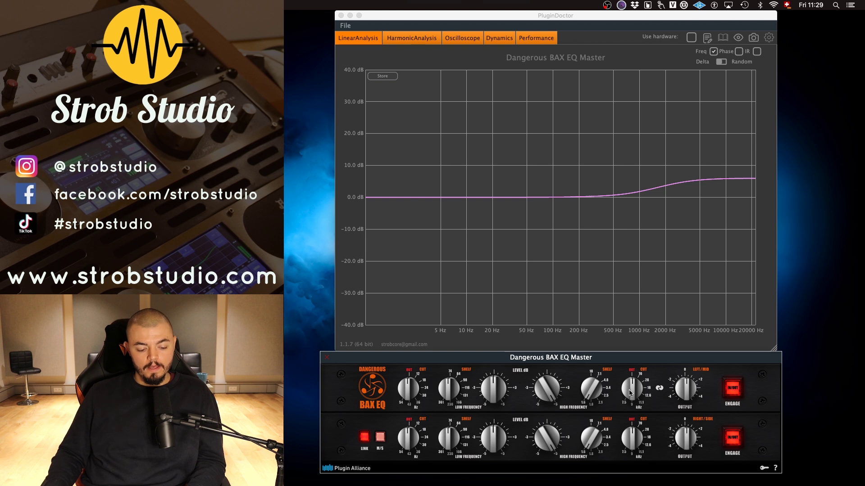
- Sweep the BAX EQ's high-cut frequency through several settings to compare its curves with the high shelf boosted
drag(636, 395, 639, 338)
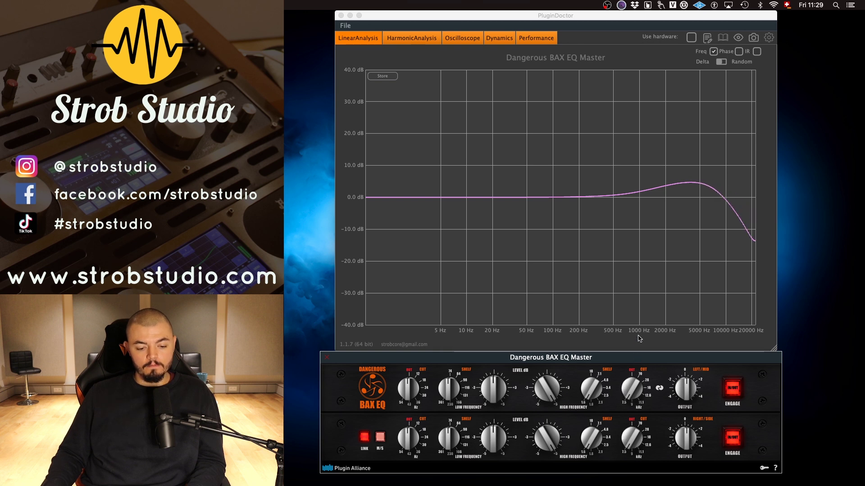
drag(654, 302, 638, 365)
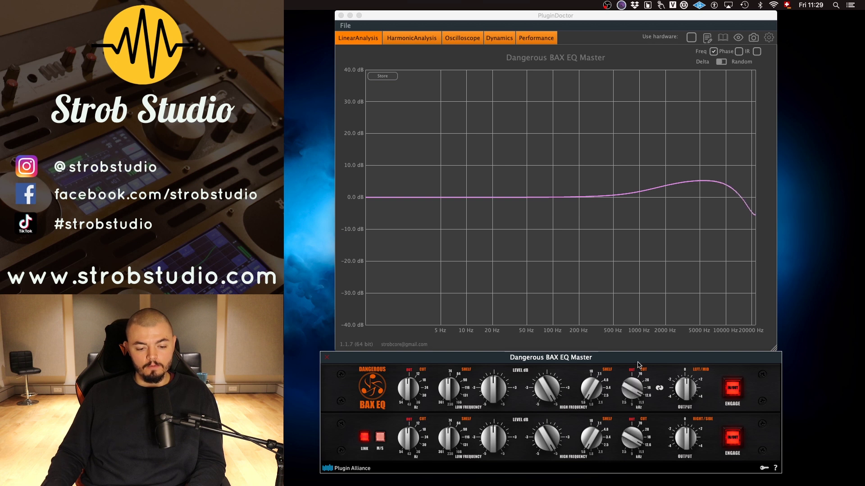
drag(625, 399, 627, 412)
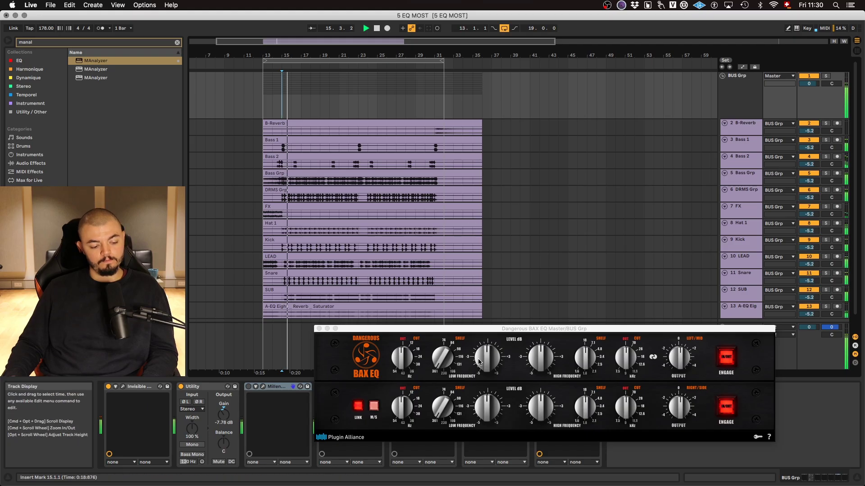
- Set the BAX EQ's low- and high-shelf gains and frequencies by ear on the BUS Grp while the mix plays
drag(478, 356, 476, 331)
drag(443, 360, 484, 353)
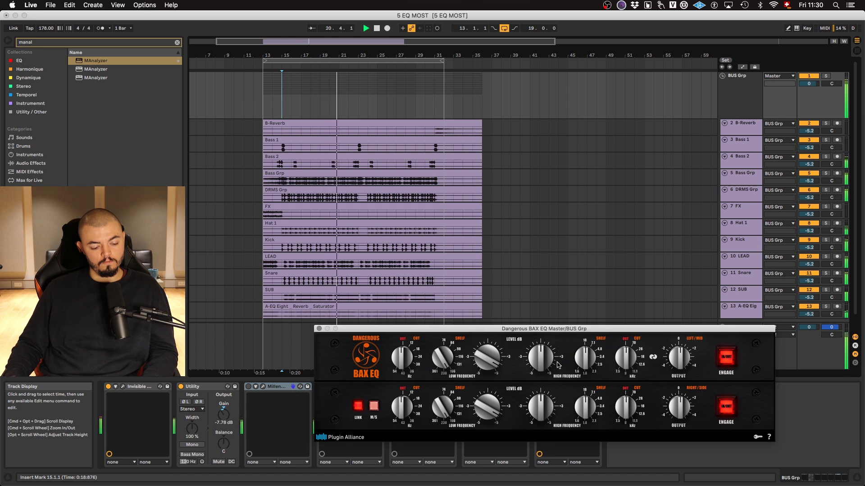
drag(541, 357, 564, 318)
drag(586, 361, 607, 268)
drag(536, 358, 537, 389)
drag(585, 360, 587, 370)
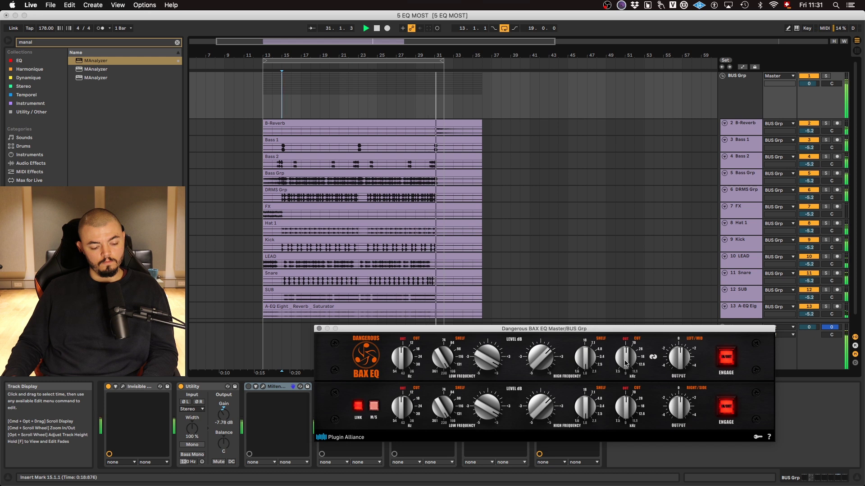
- Restart the mix, set the BAX EQ's high-cut frequency by ear, and fine-tune the high-shelf gain
key(space)
mouse_move(626, 363)
mouse_down()
mouse_move(633, 327)
mouse_move(633, 353)
mouse_up()
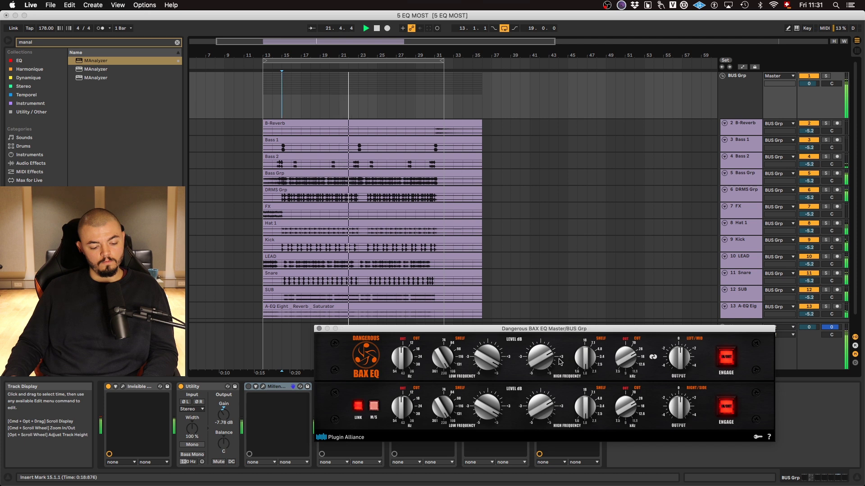
drag(627, 360, 628, 363)
drag(543, 356, 545, 357)
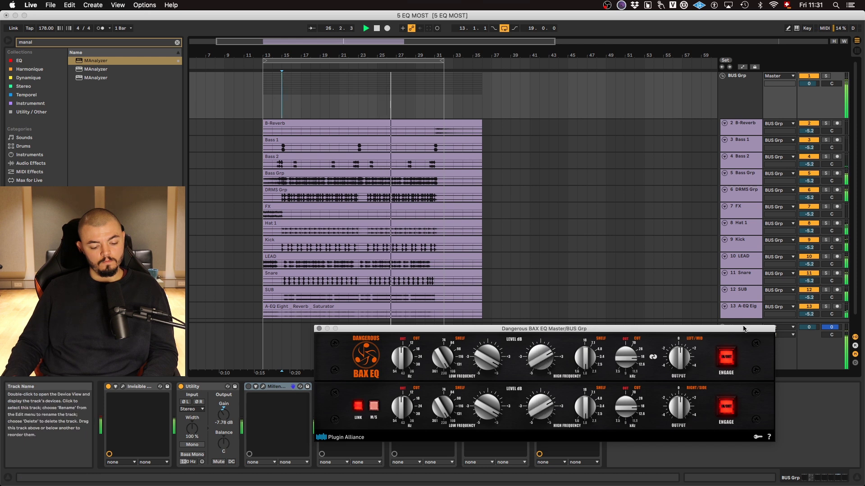
- Toggle the BAX EQ in and out to compare the processed and dry mix, and stop playback
click(726, 358)
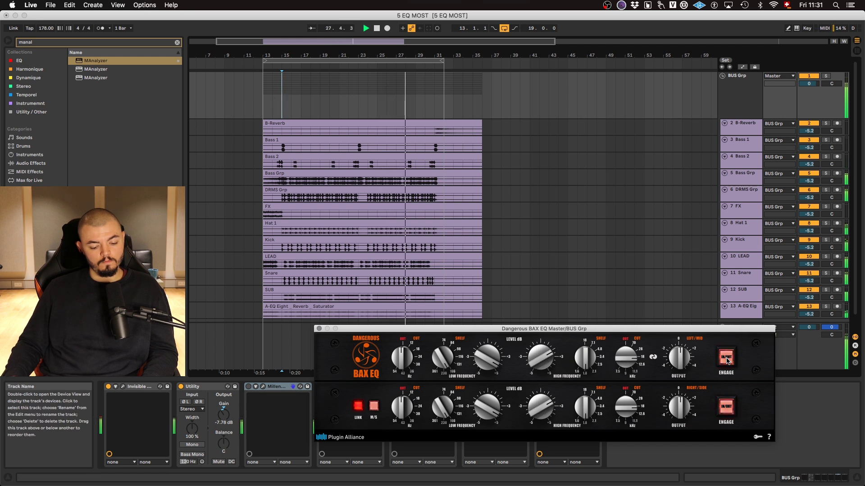
click(726, 359)
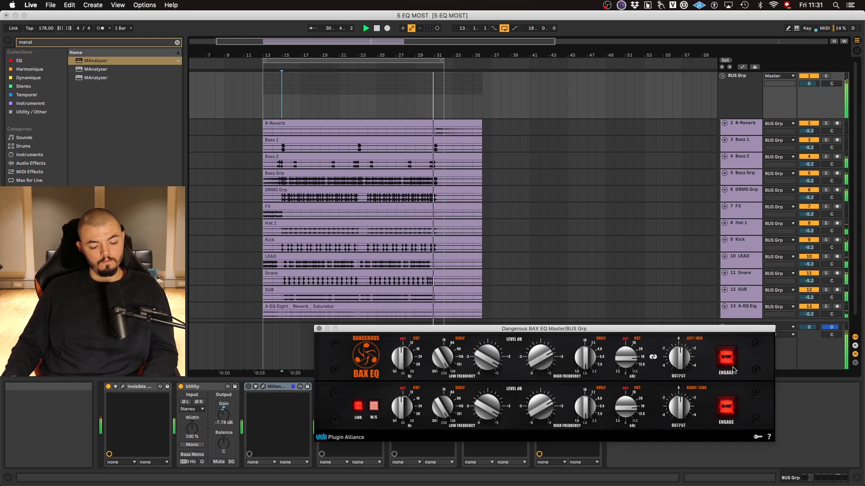
click(730, 363)
key(space)
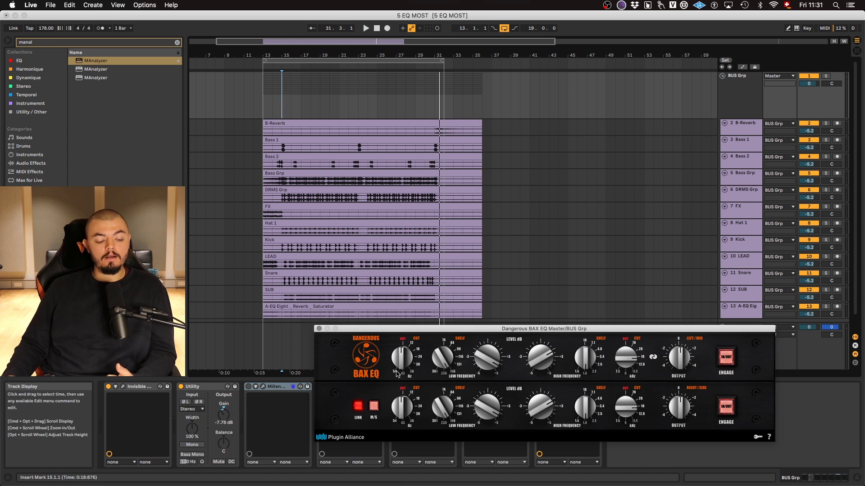
- Try the BAX EQ's low-cut filter and return it to OUT
drag(399, 368, 398, 355)
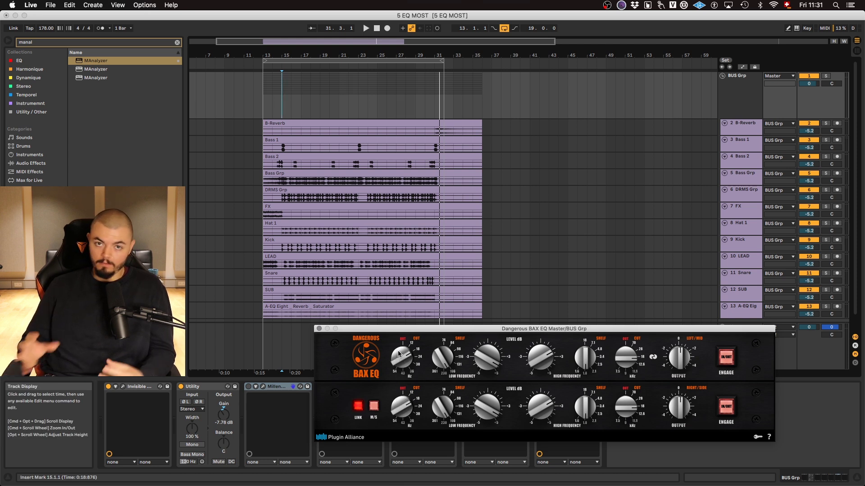
drag(399, 355, 395, 407)
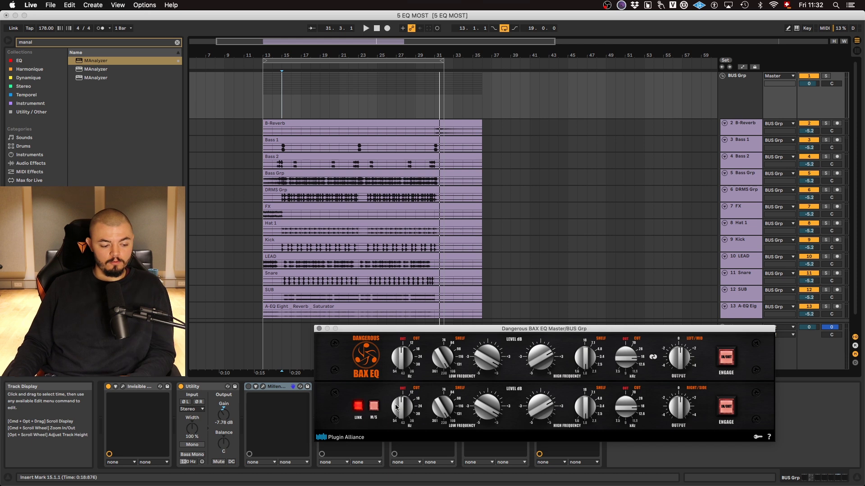